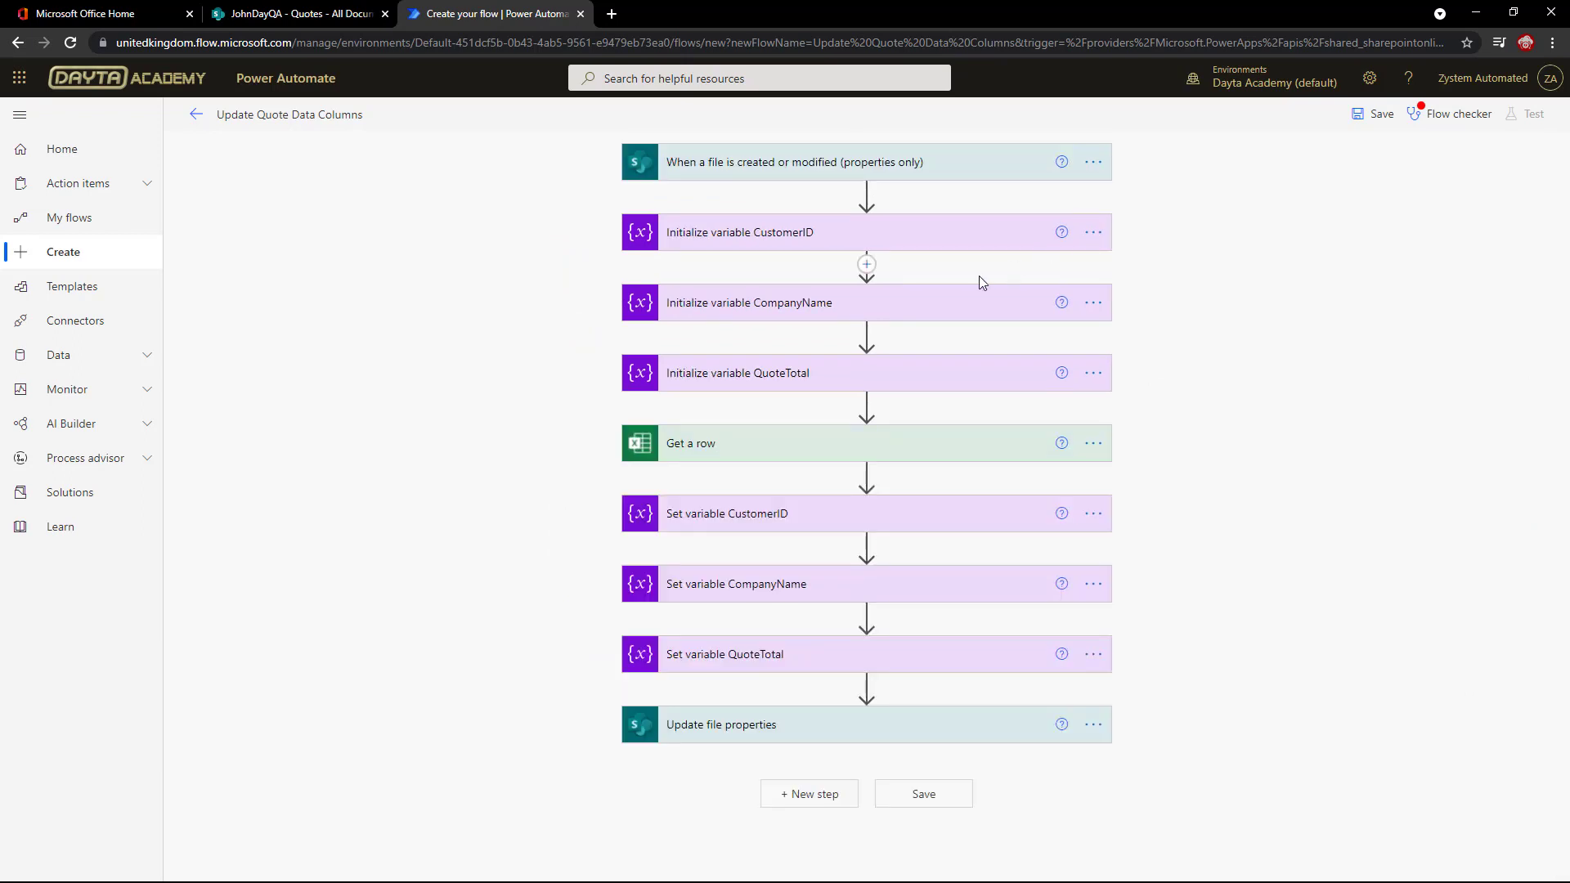
Insert an Initialize variable step after the trigger with the Boolean value expression true.
click(867, 194)
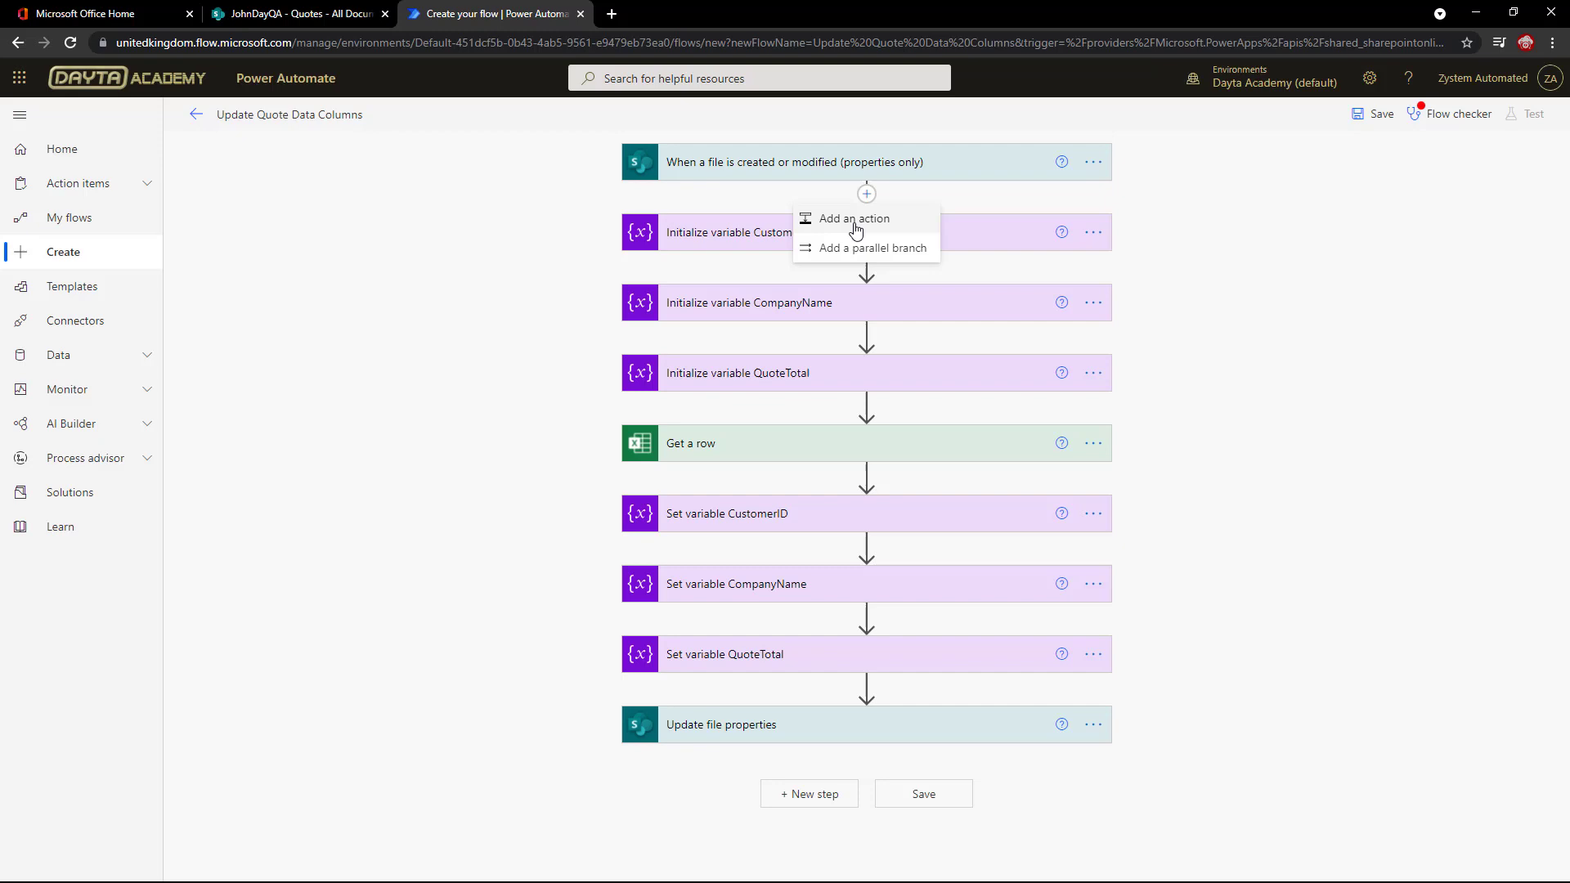
click(858, 224)
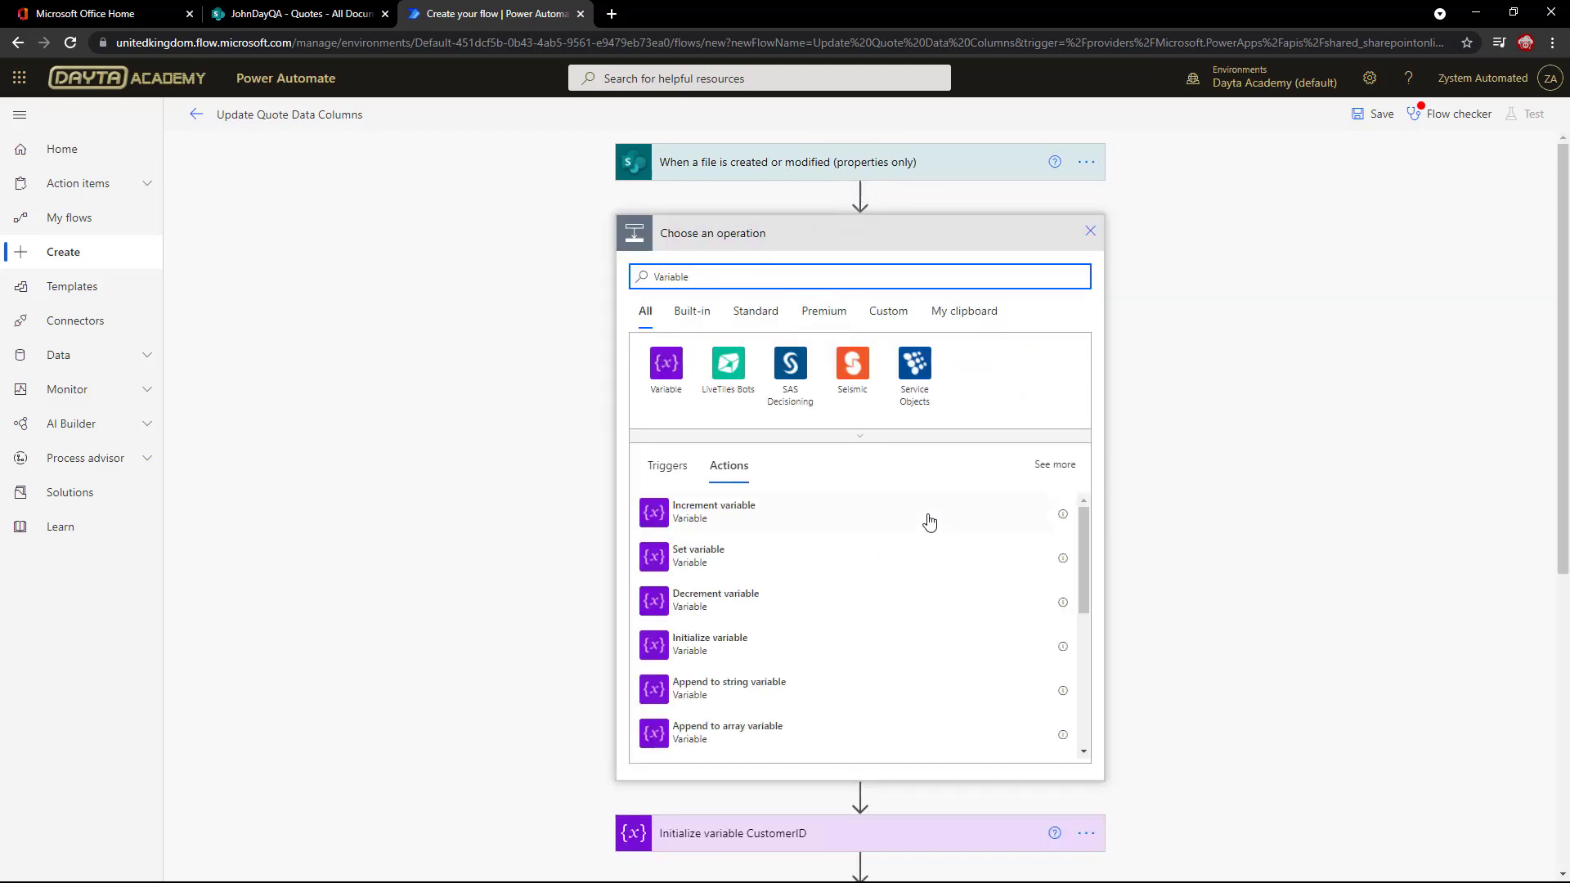
click(654, 646)
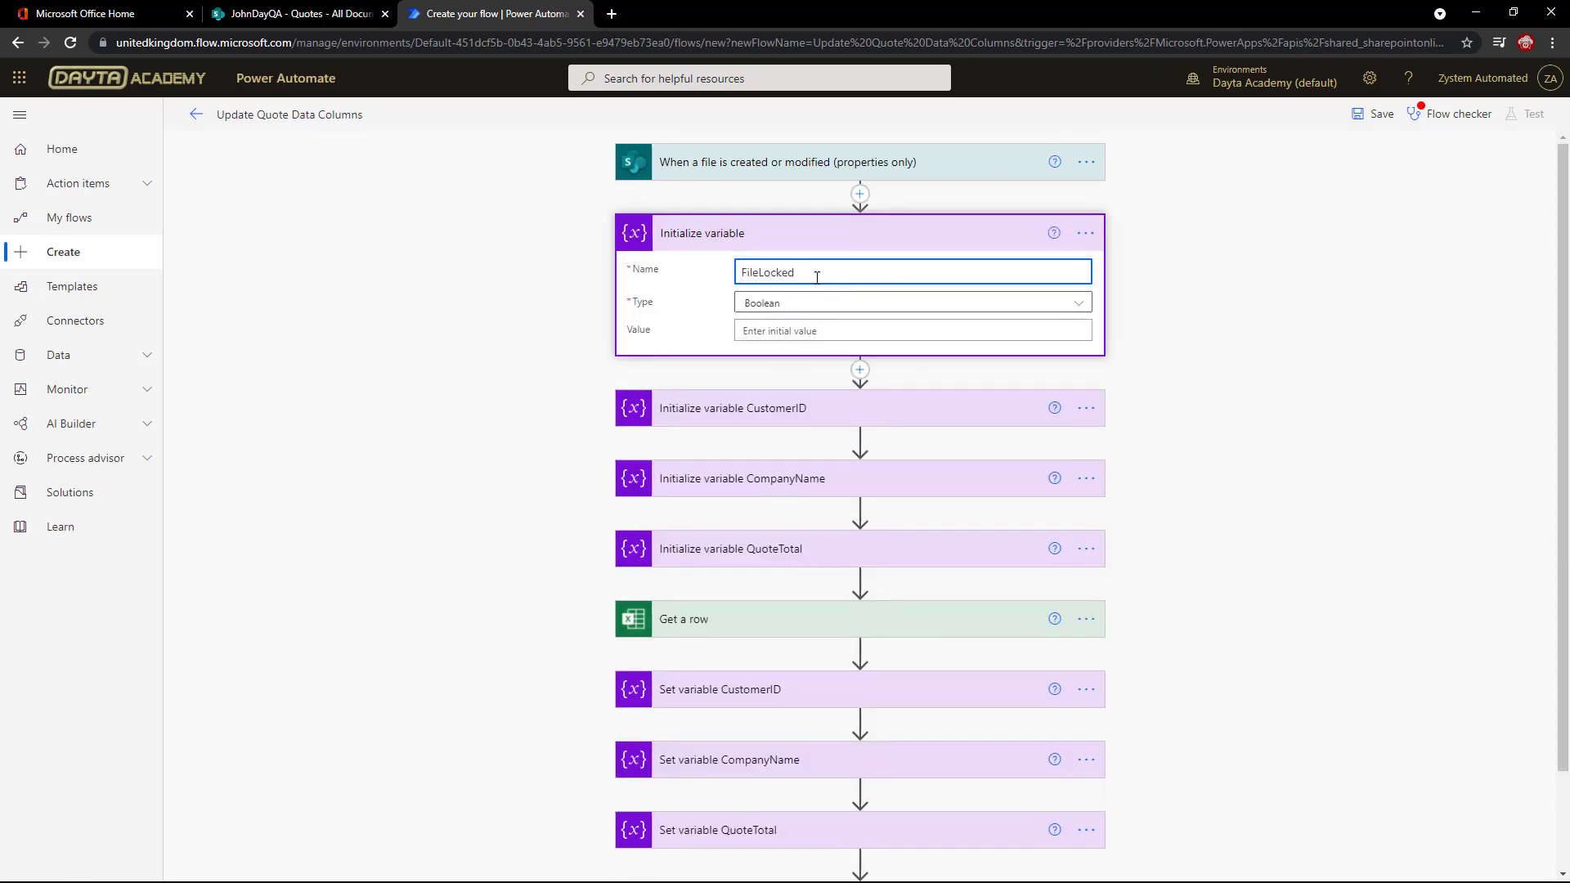
click(792, 330)
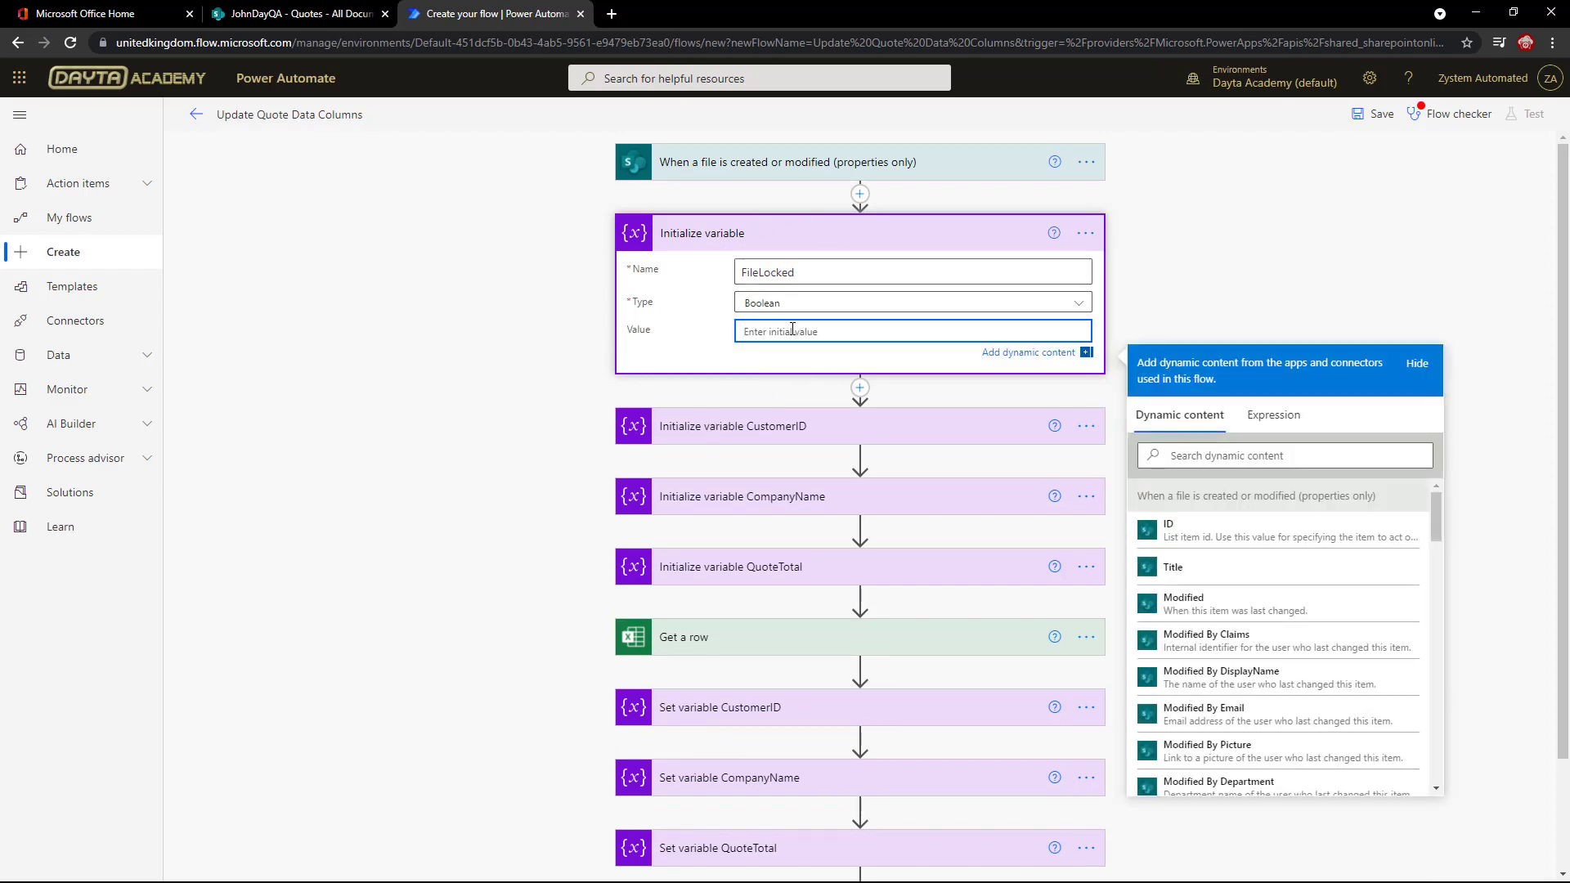
click(1278, 433)
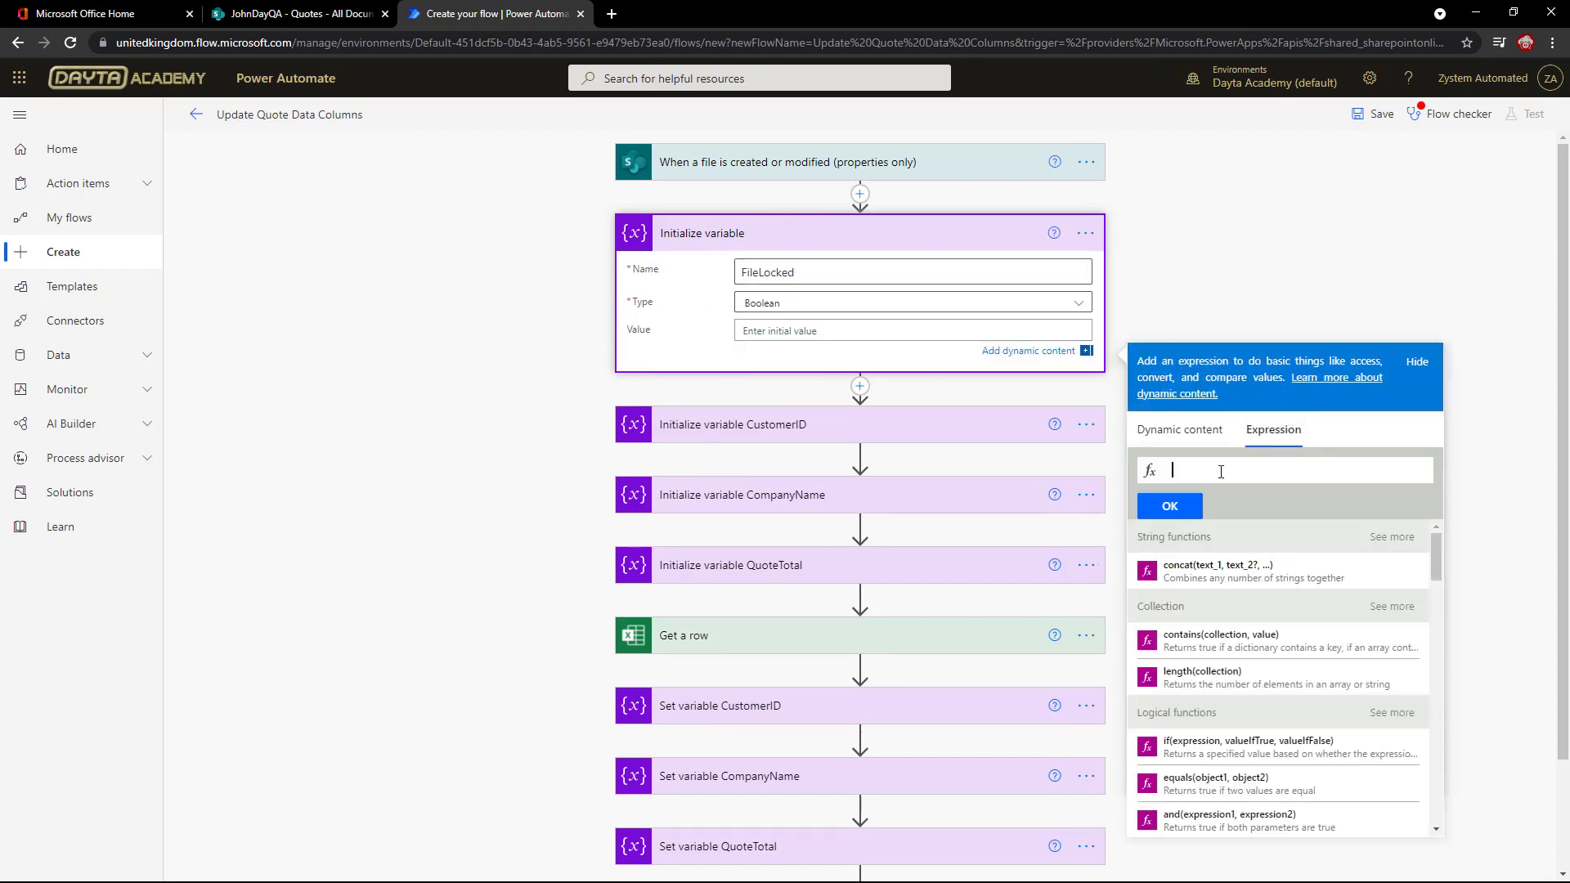
text(true)
click(1235, 494)
click(1169, 506)
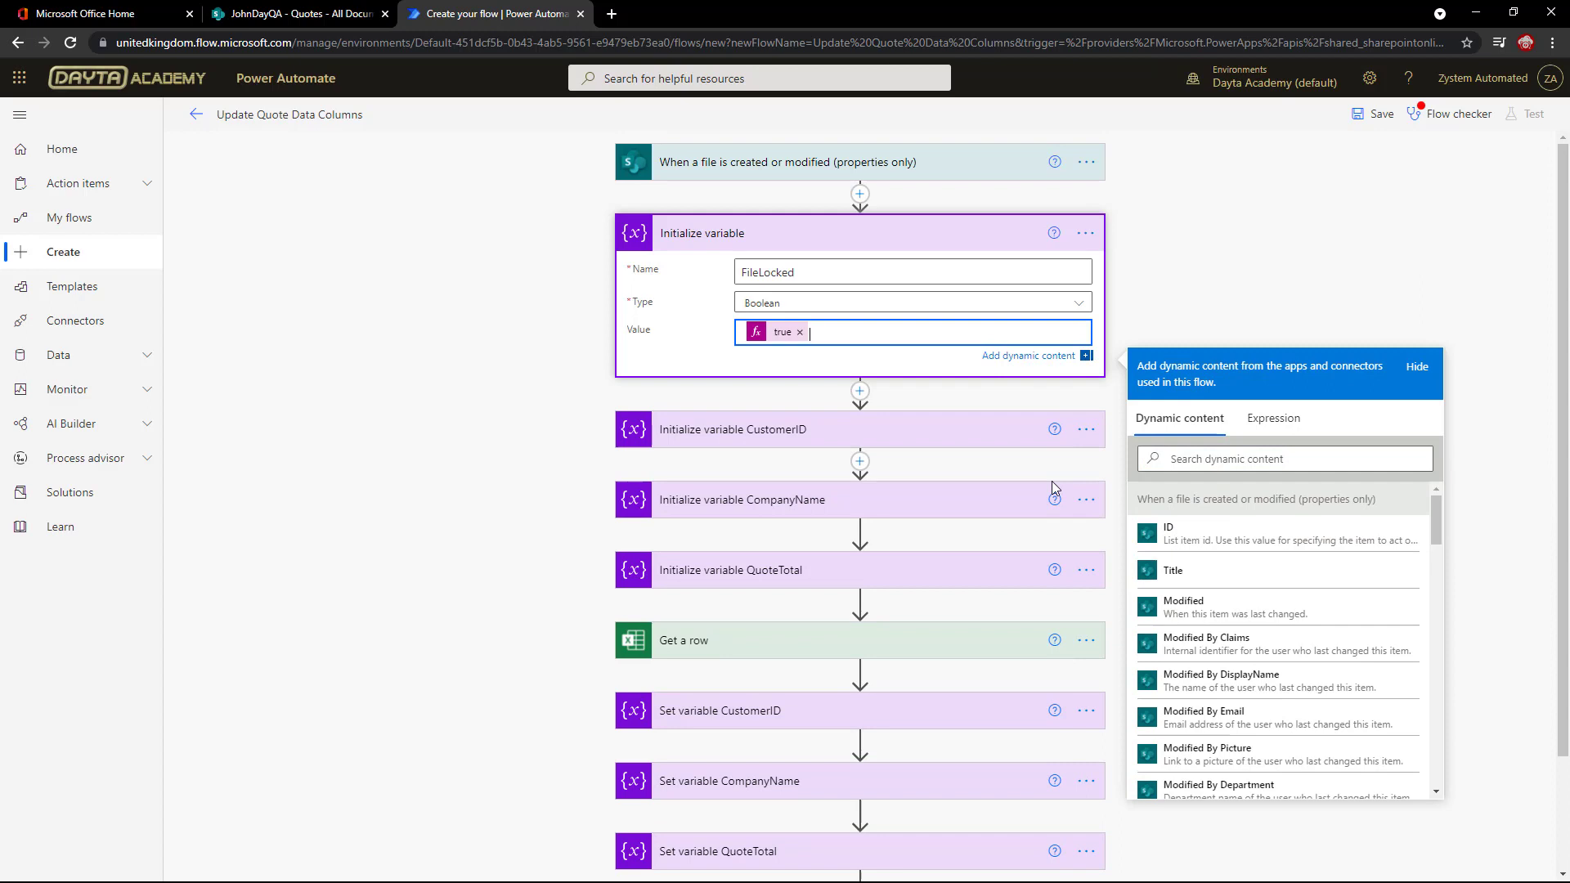
click(466, 446)
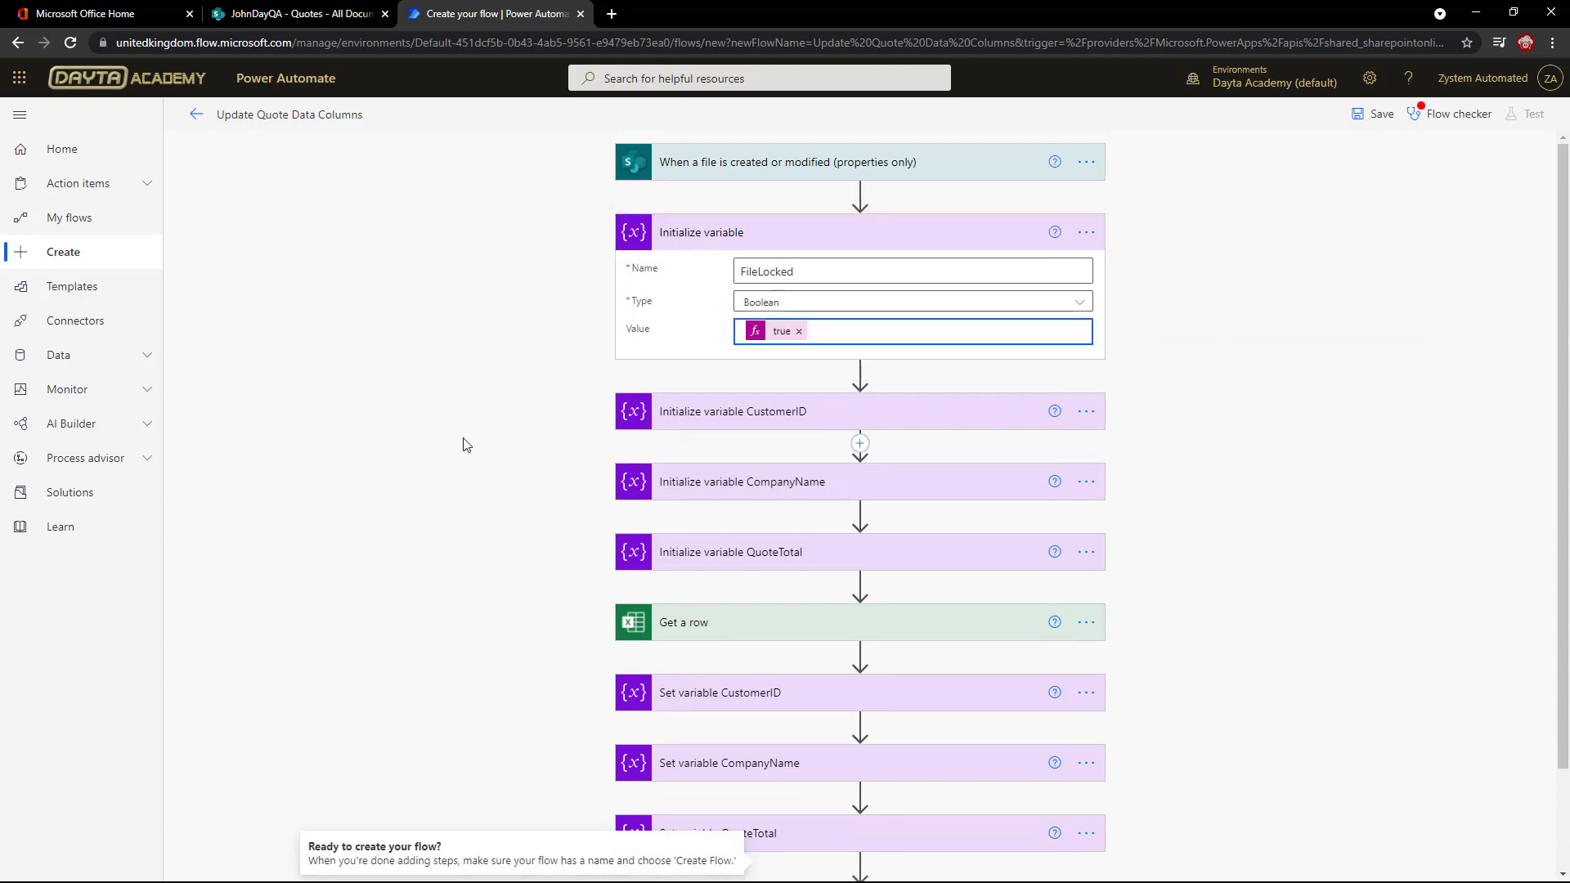
Rename the new step to 'Initialize variable FileLocked'.
click(1086, 232)
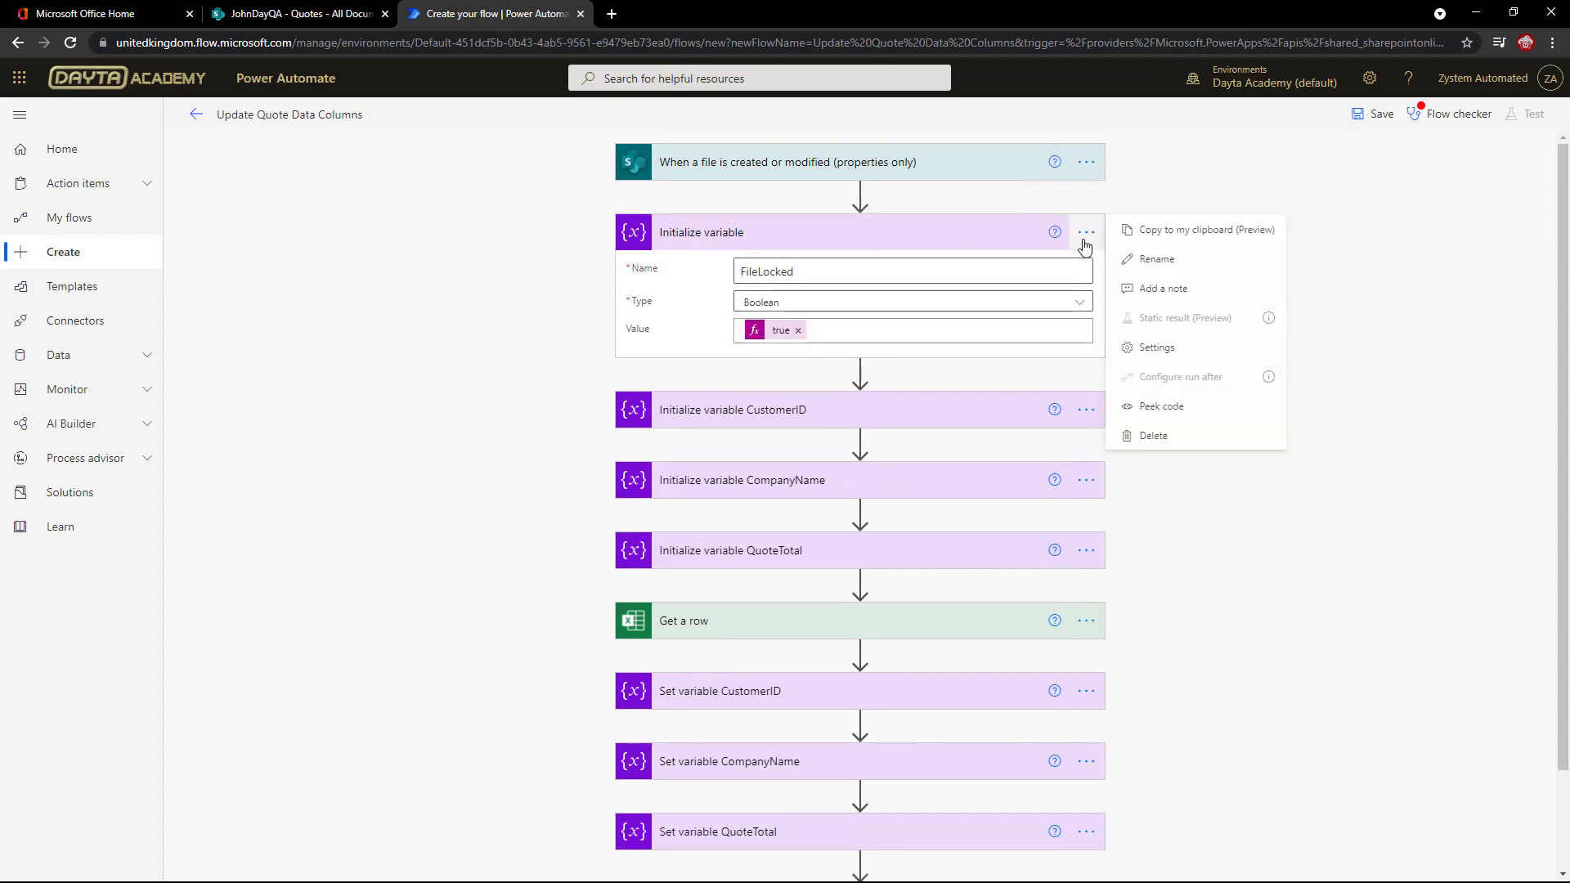
click(1211, 256)
click(793, 243)
click(793, 243)
click(1086, 232)
click(1116, 268)
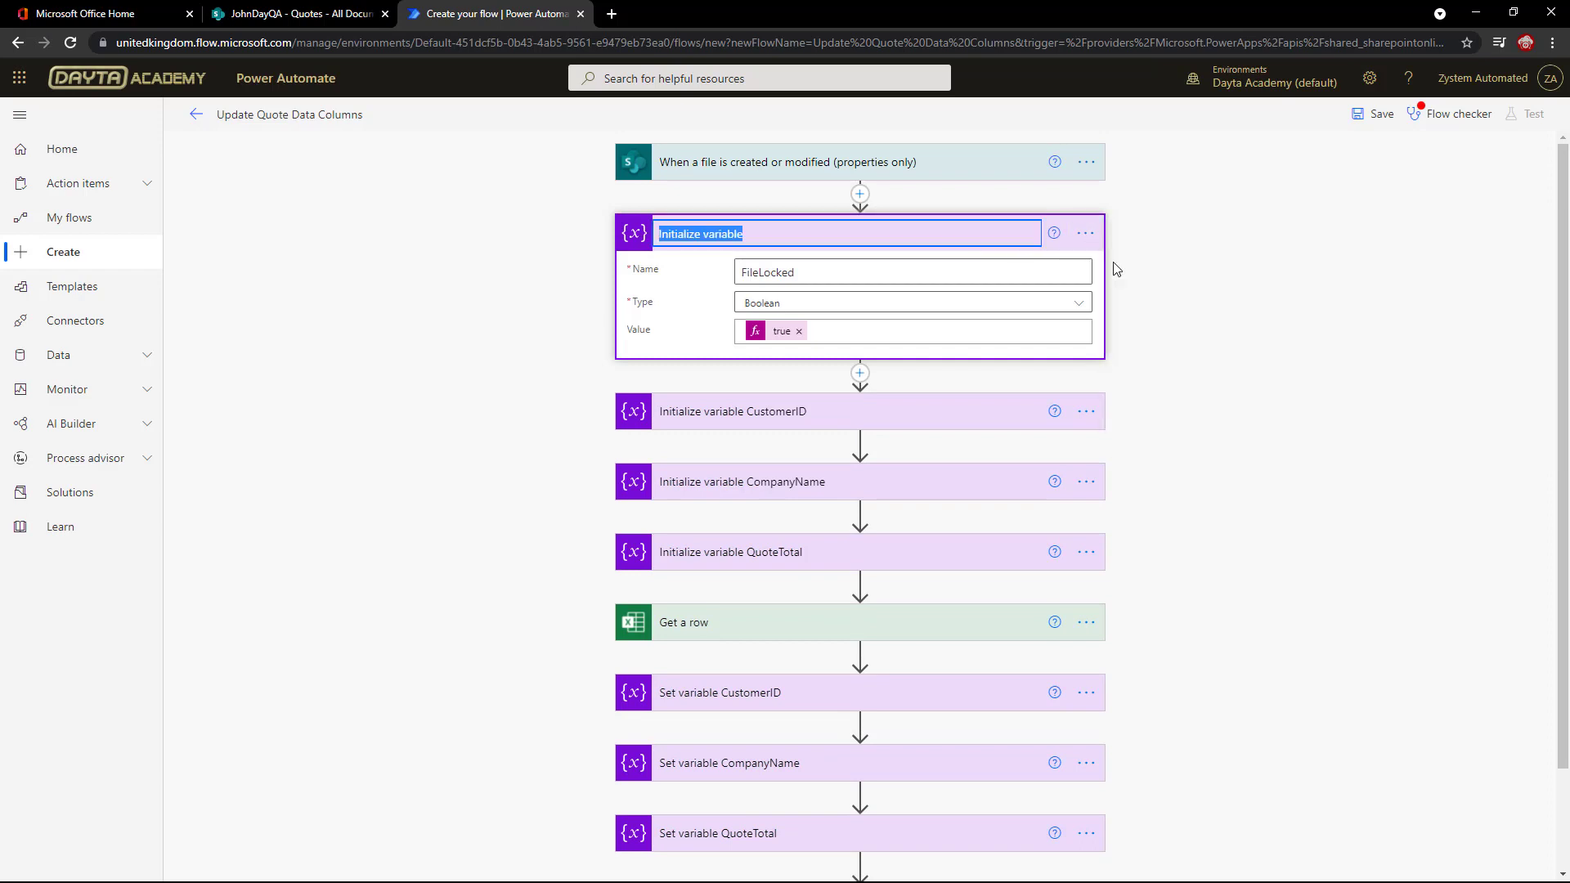
text(FileLocked)
key(Return)
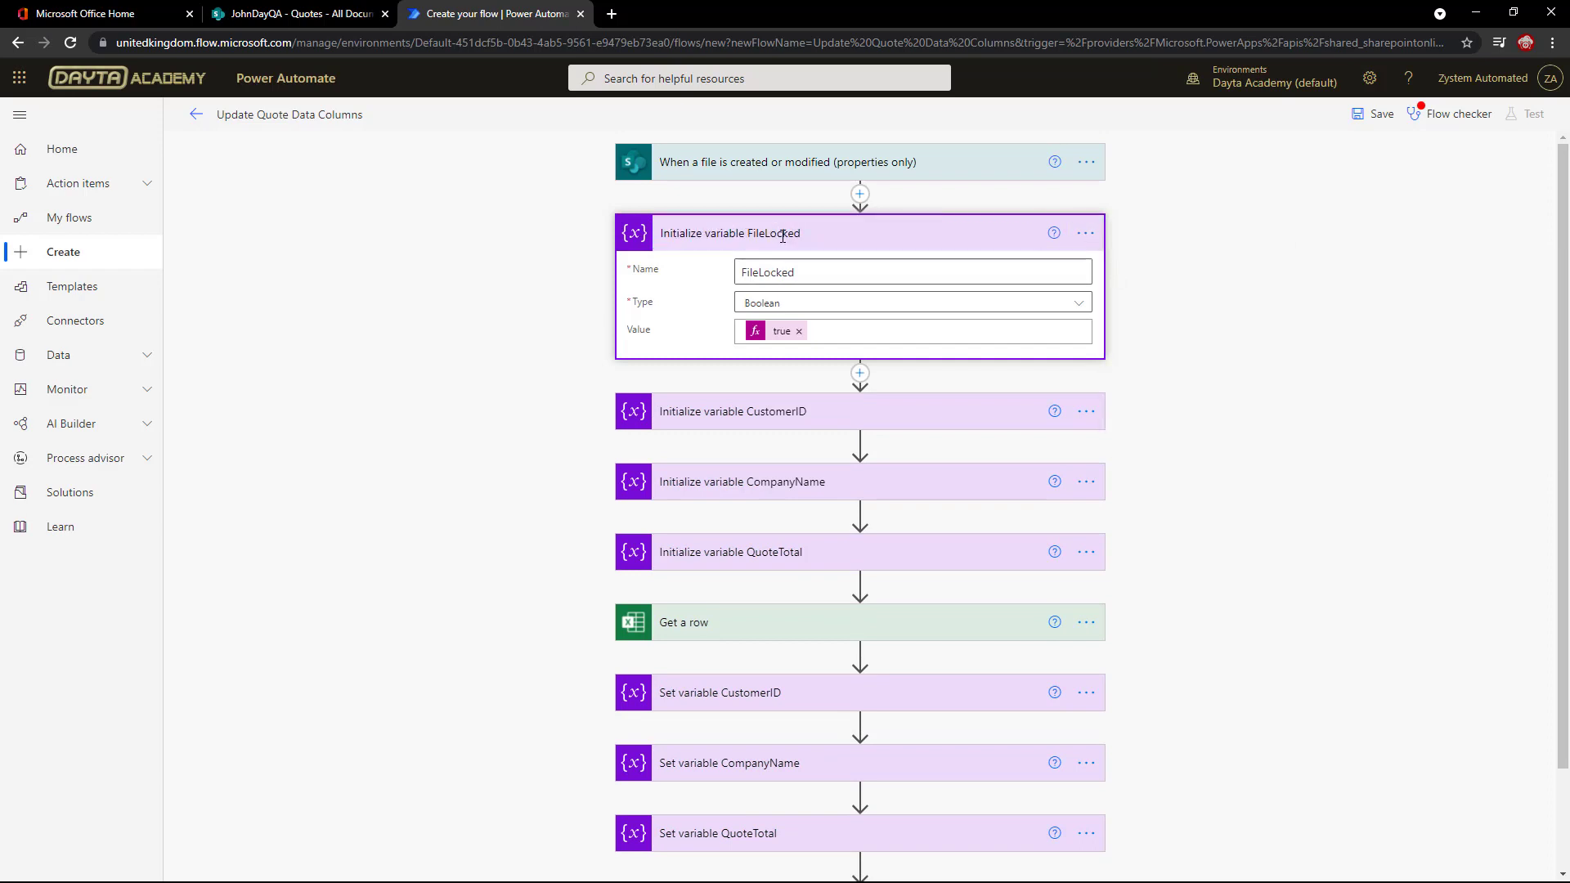
Insert a Control Do until loop above the Update file properties step.
click(851, 237)
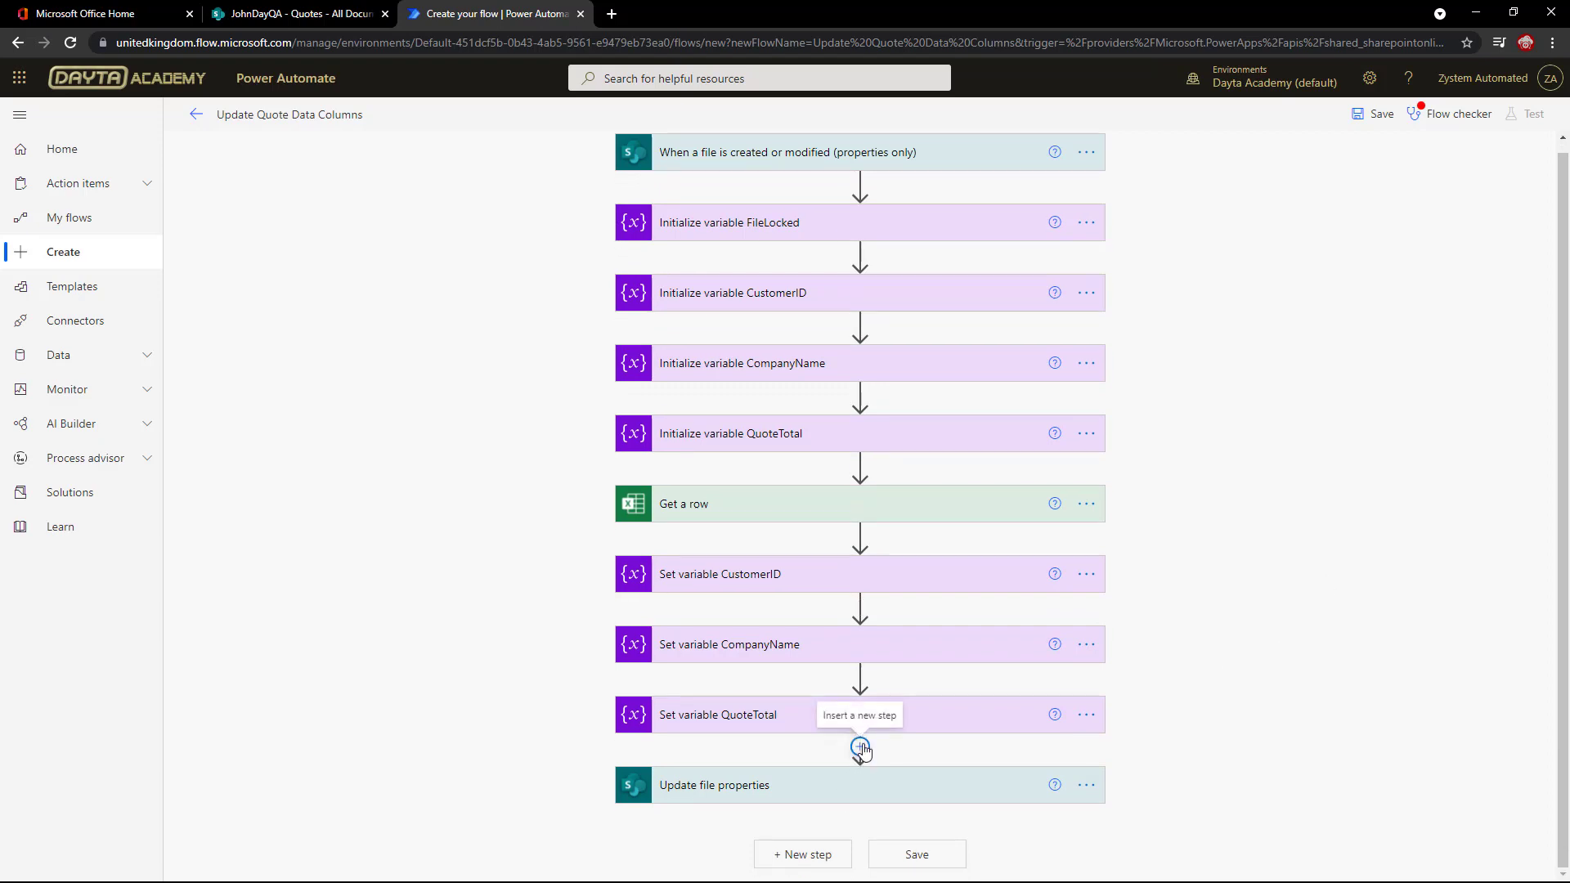
click(862, 750)
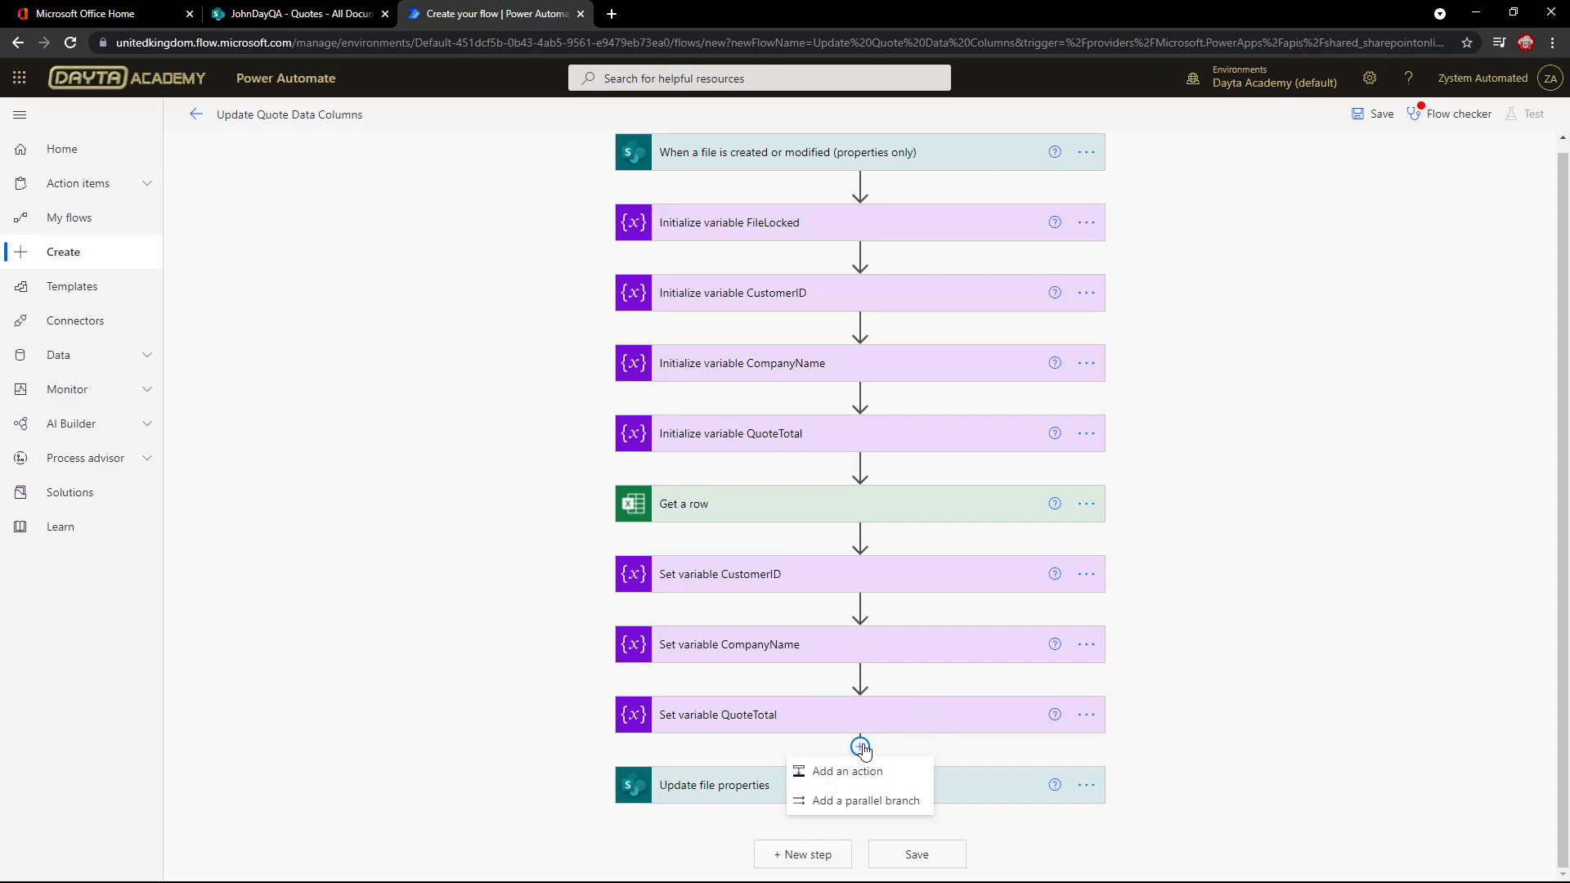
click(865, 764)
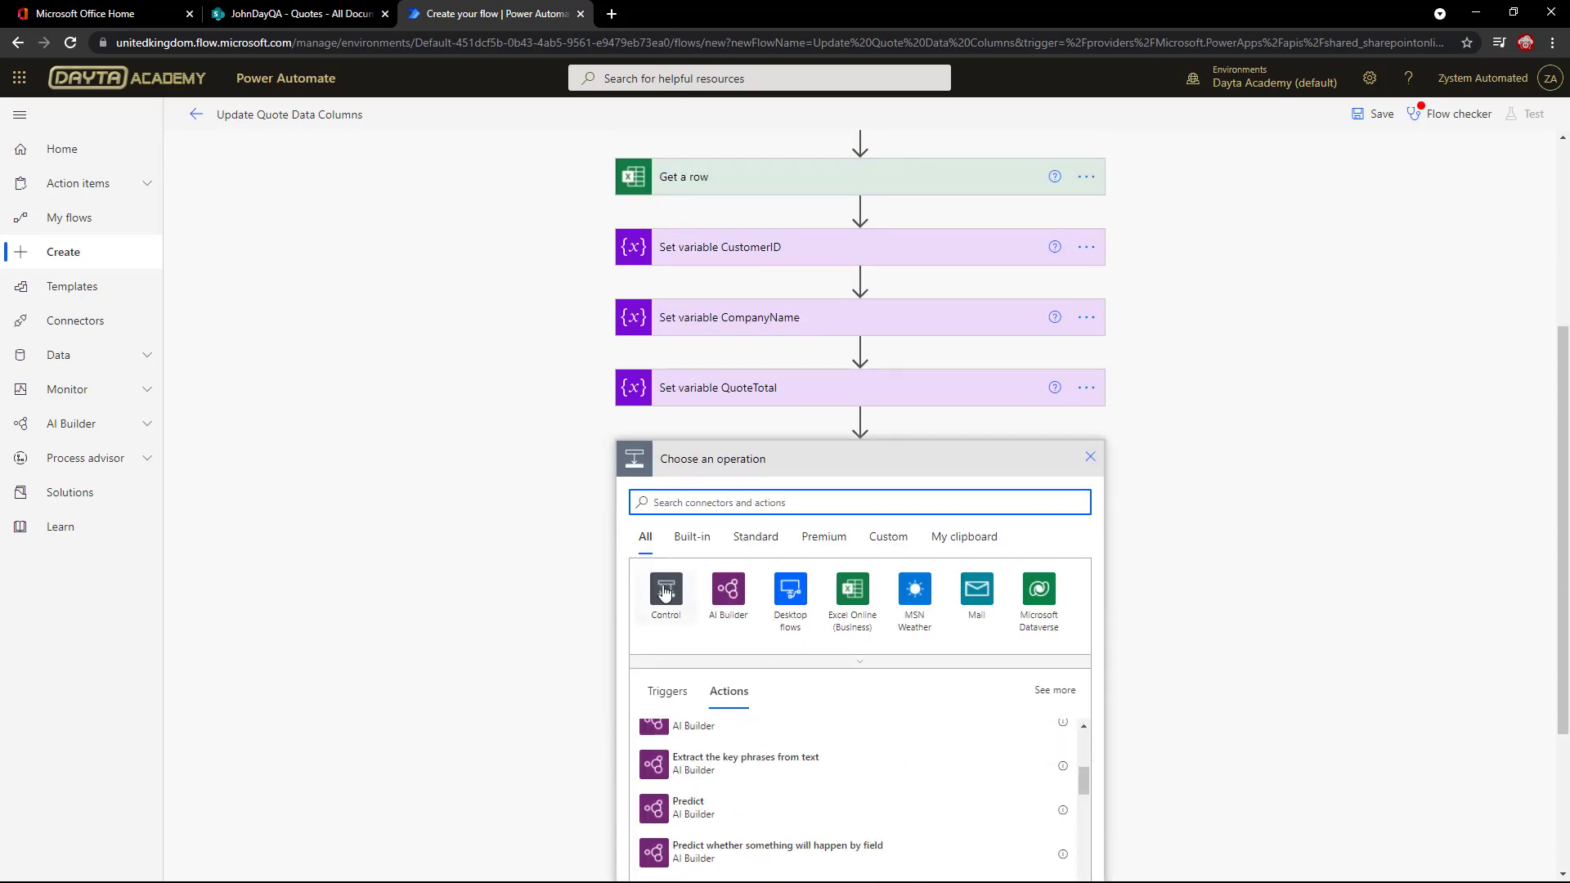
click(667, 598)
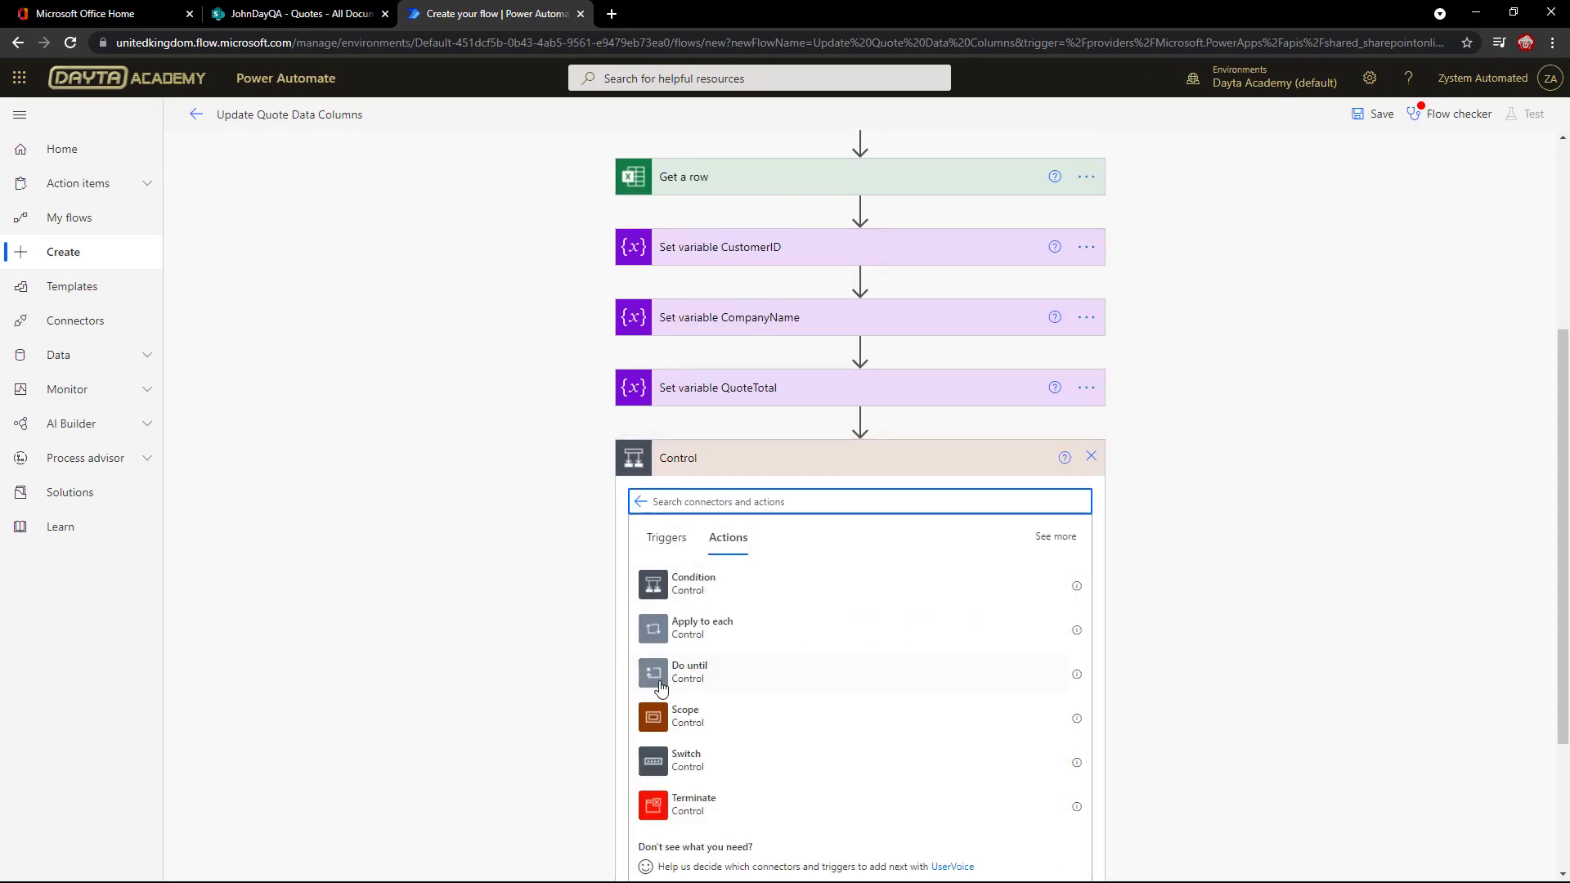
click(662, 686)
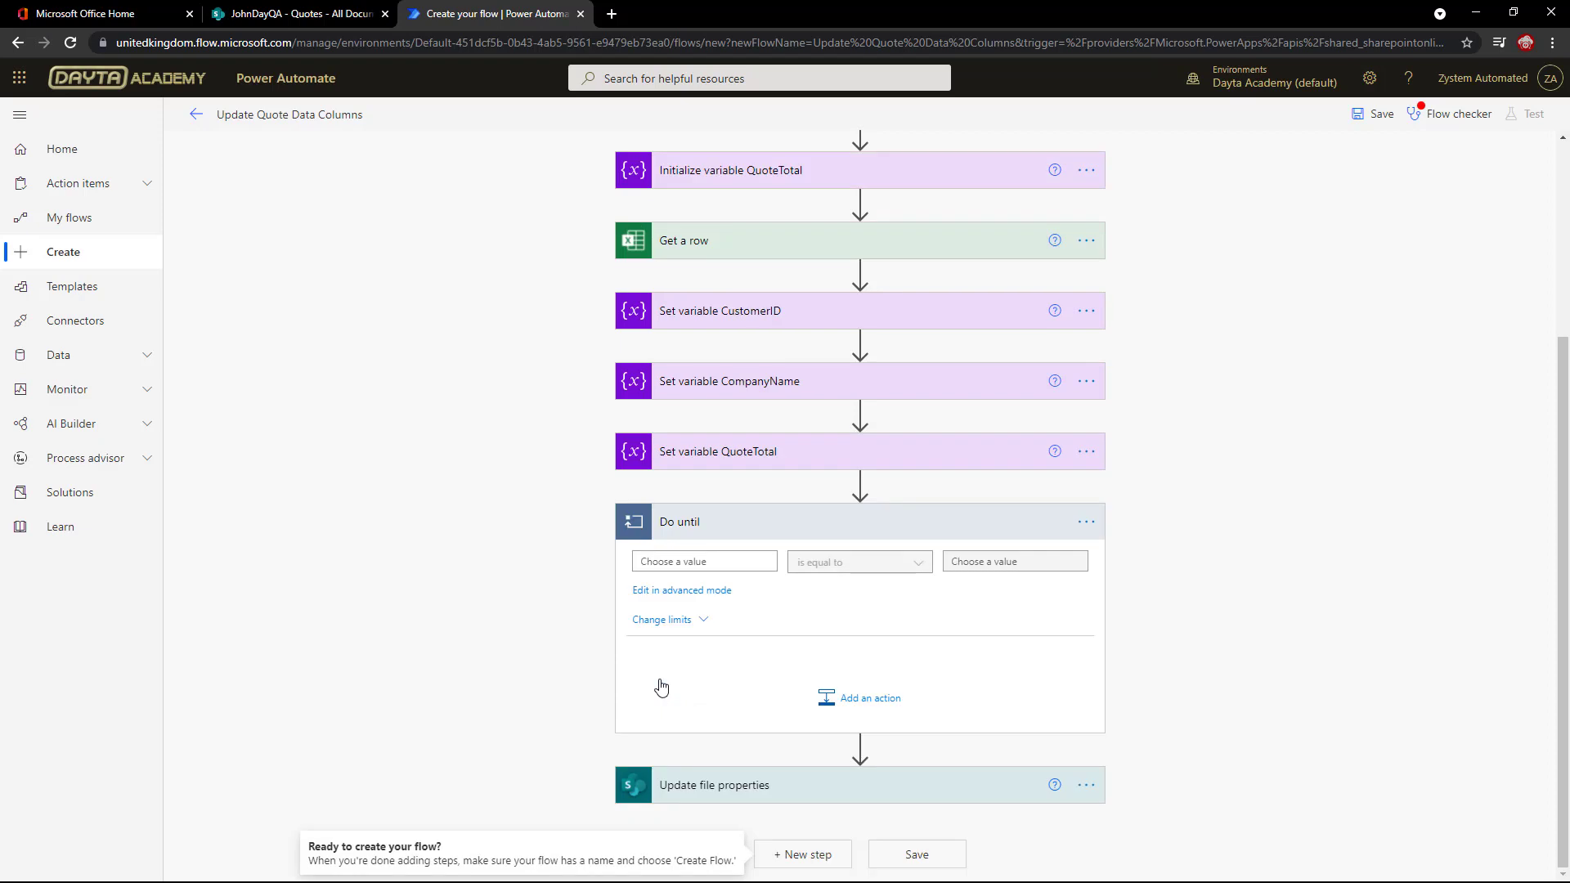
Set the loop condition to FileLocked is equal to the expression false.
click(709, 561)
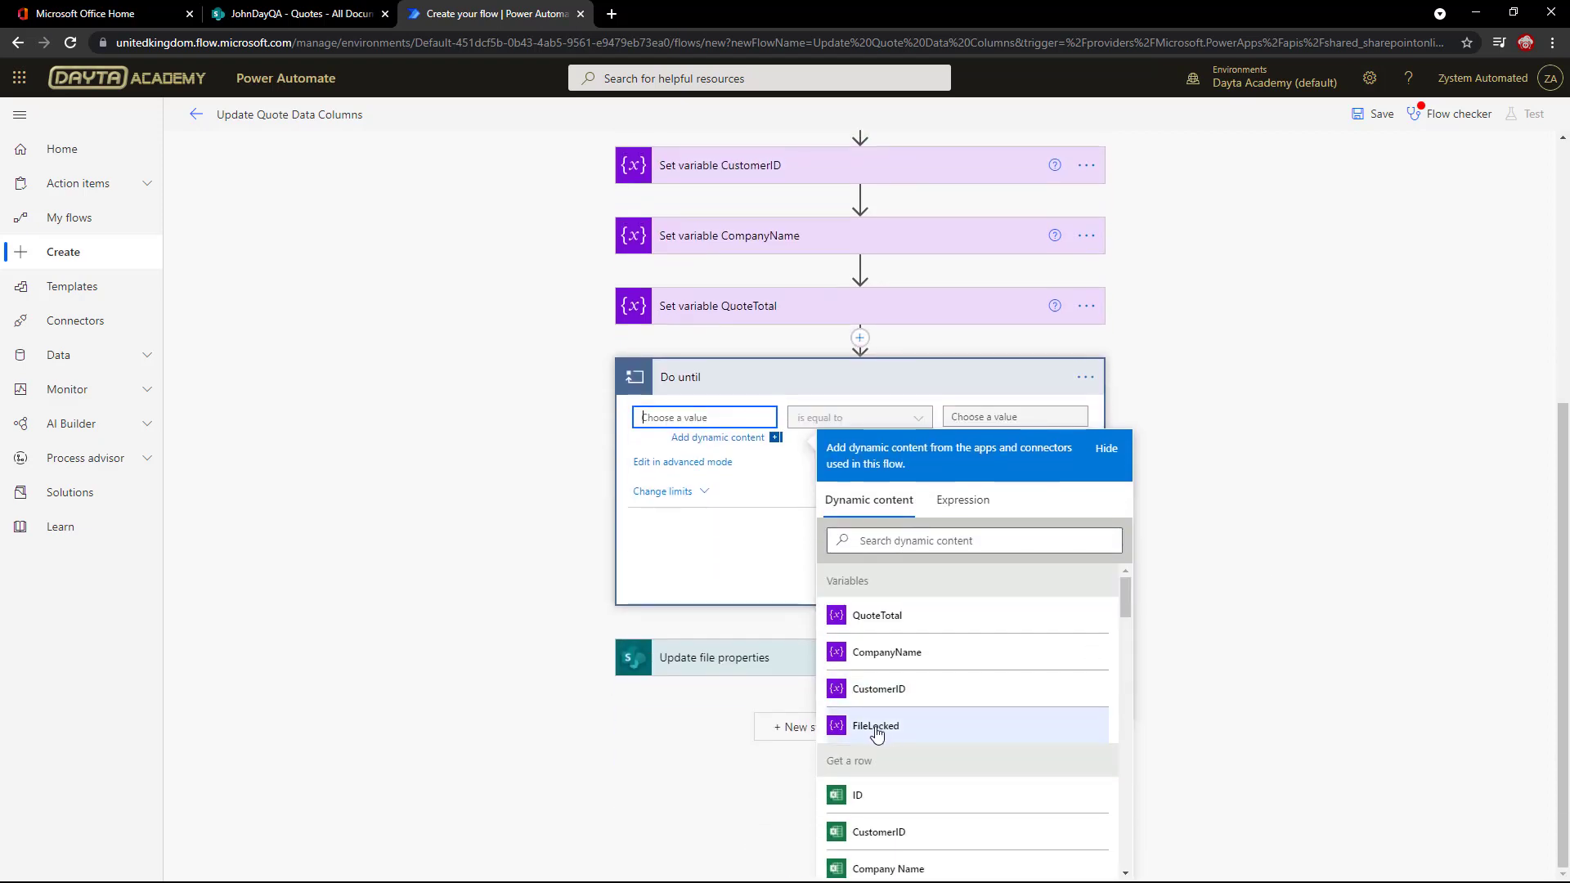
click(876, 727)
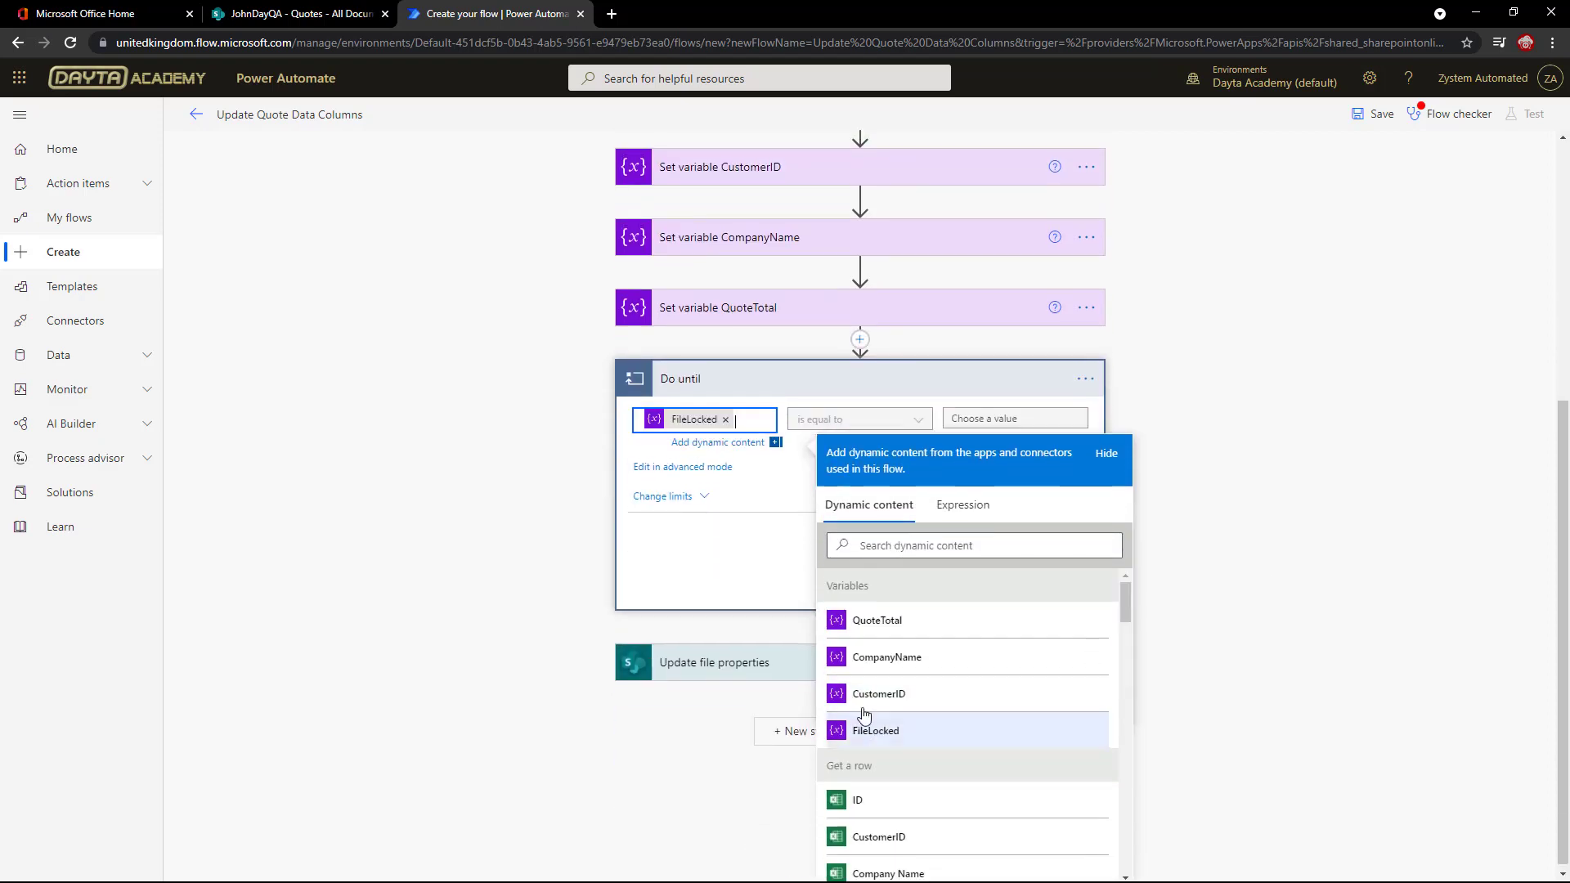
click(790, 514)
click(961, 561)
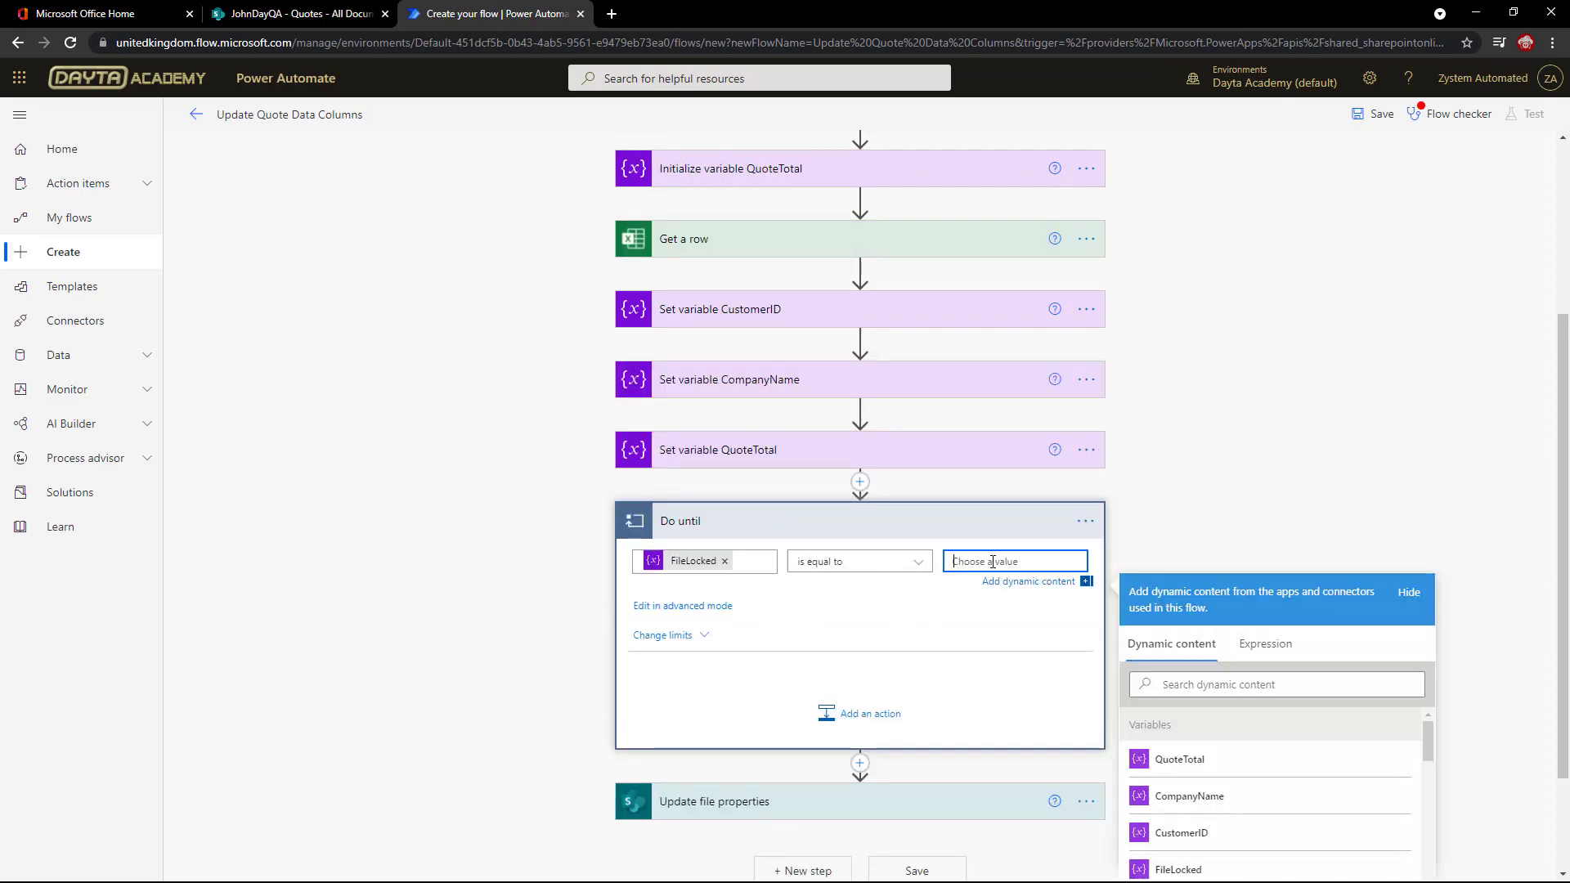
click(1266, 650)
text(false)
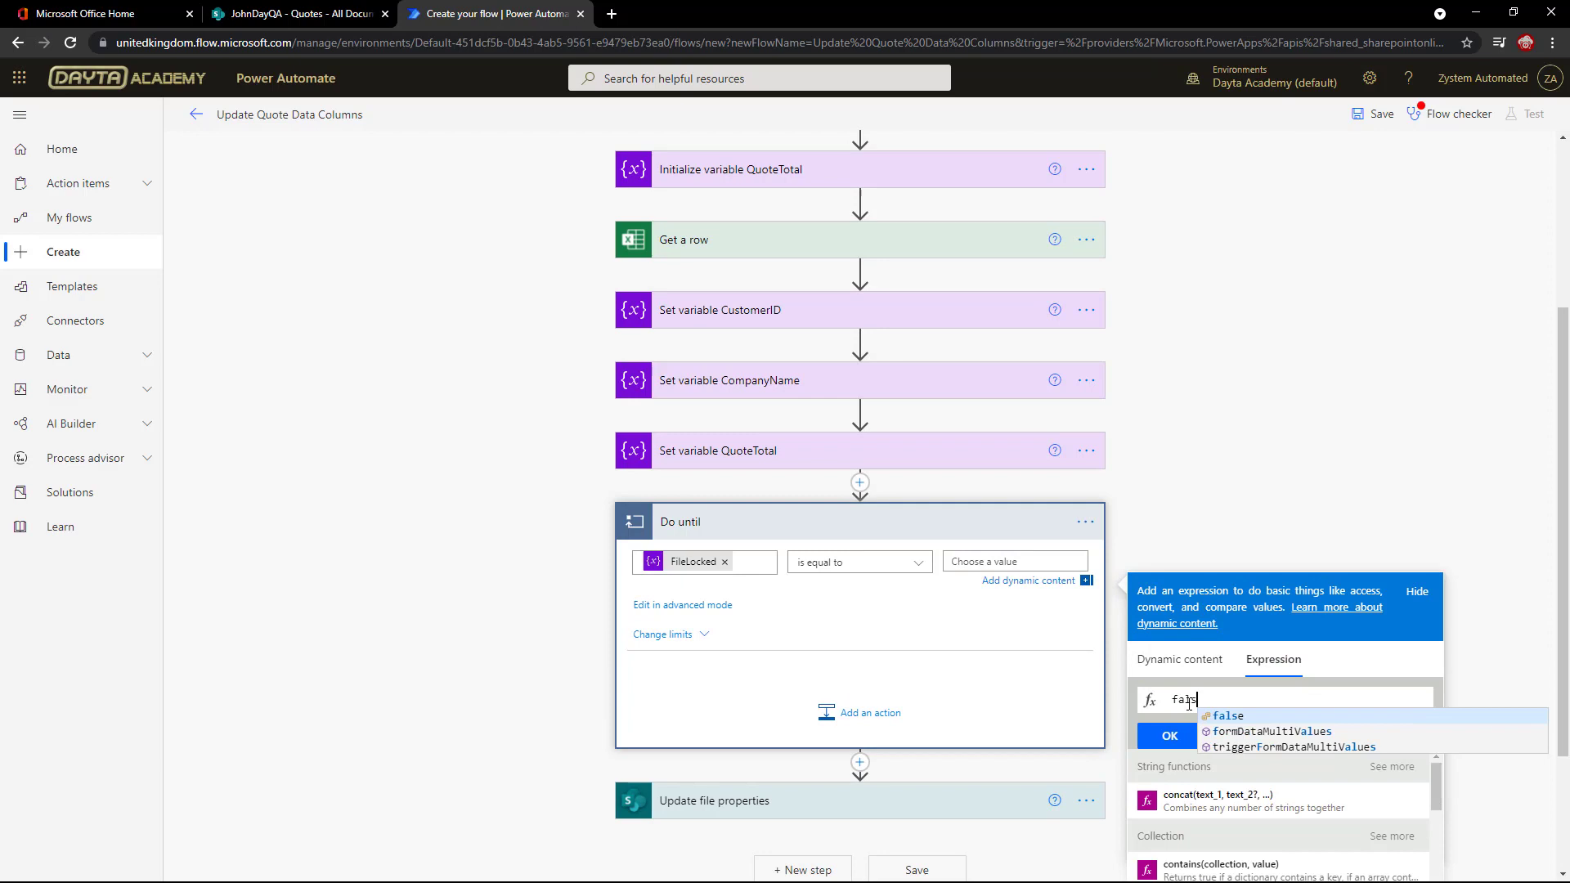
click(1170, 736)
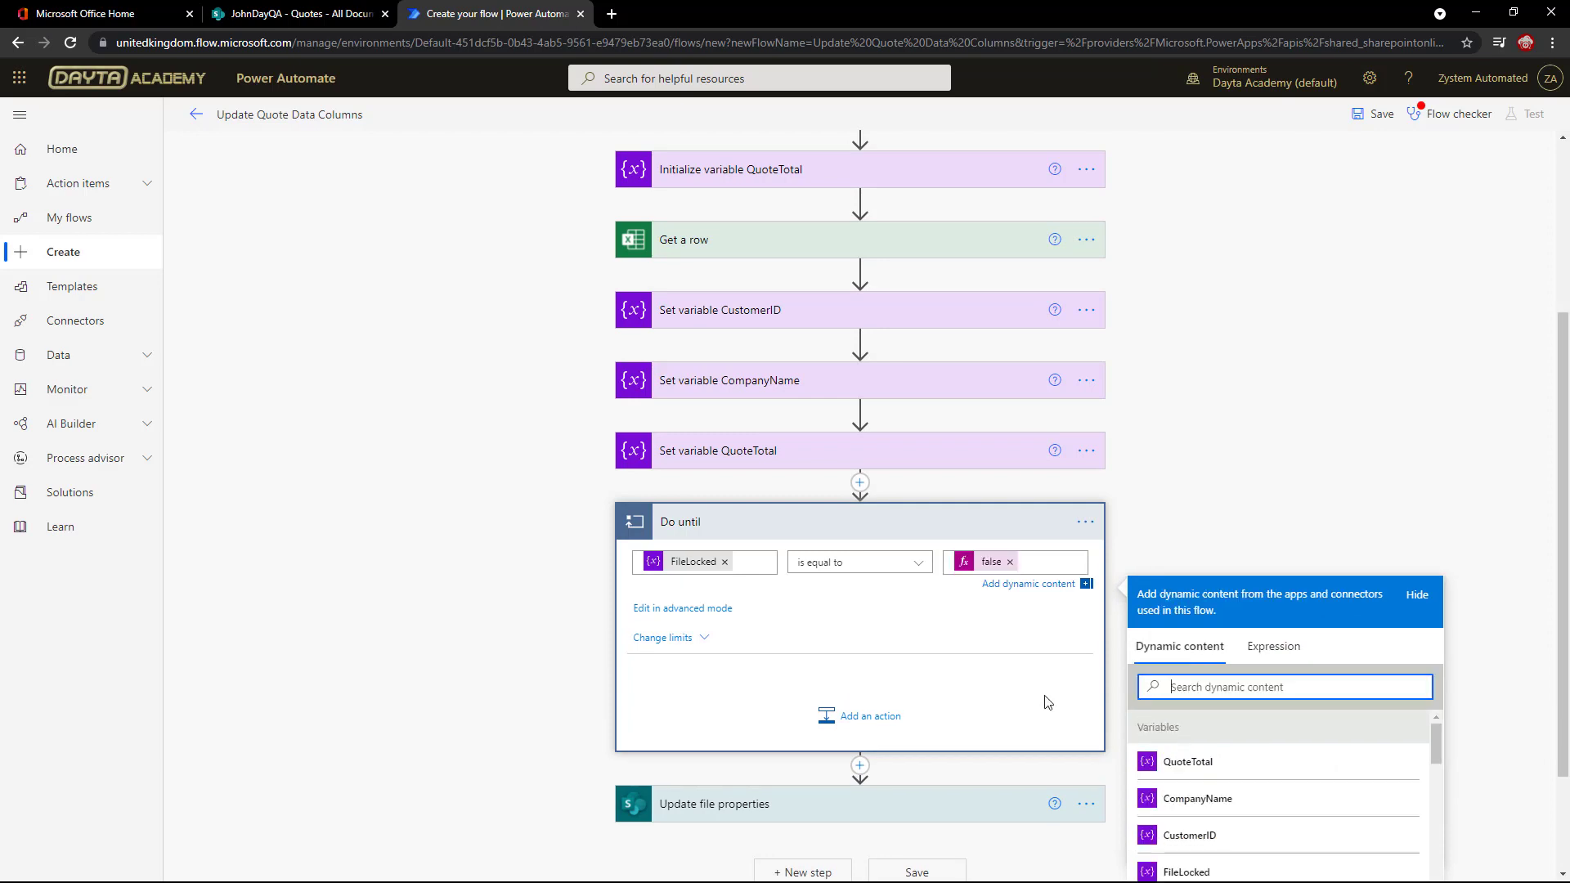
click(1013, 661)
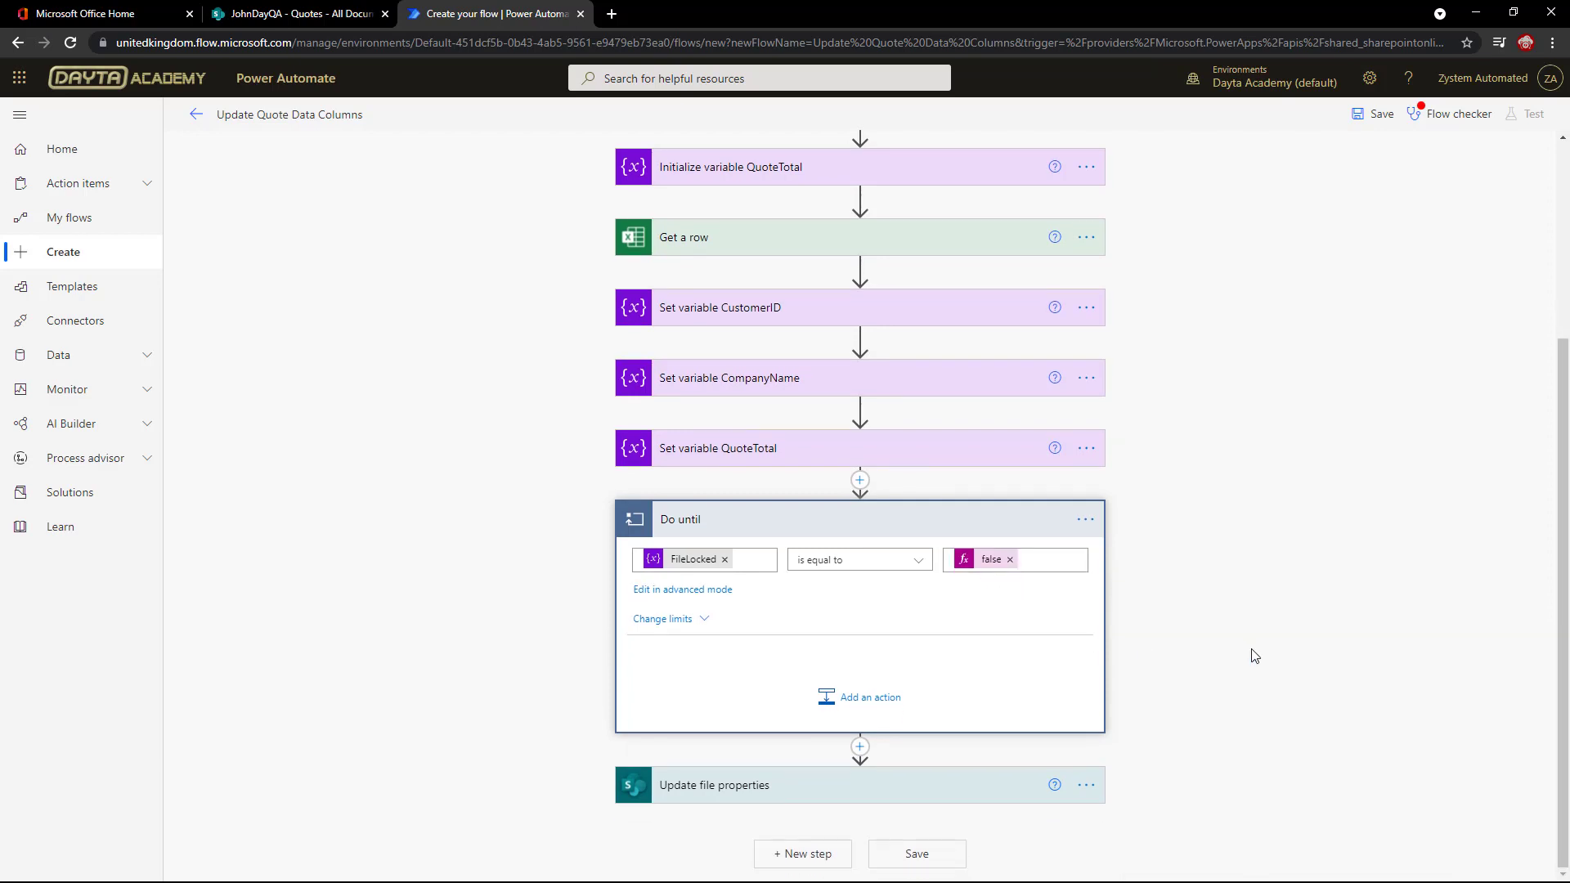
Move Update file properties into the Do until loop and add a Schedule Delay step there.
drag(937, 795, 913, 656)
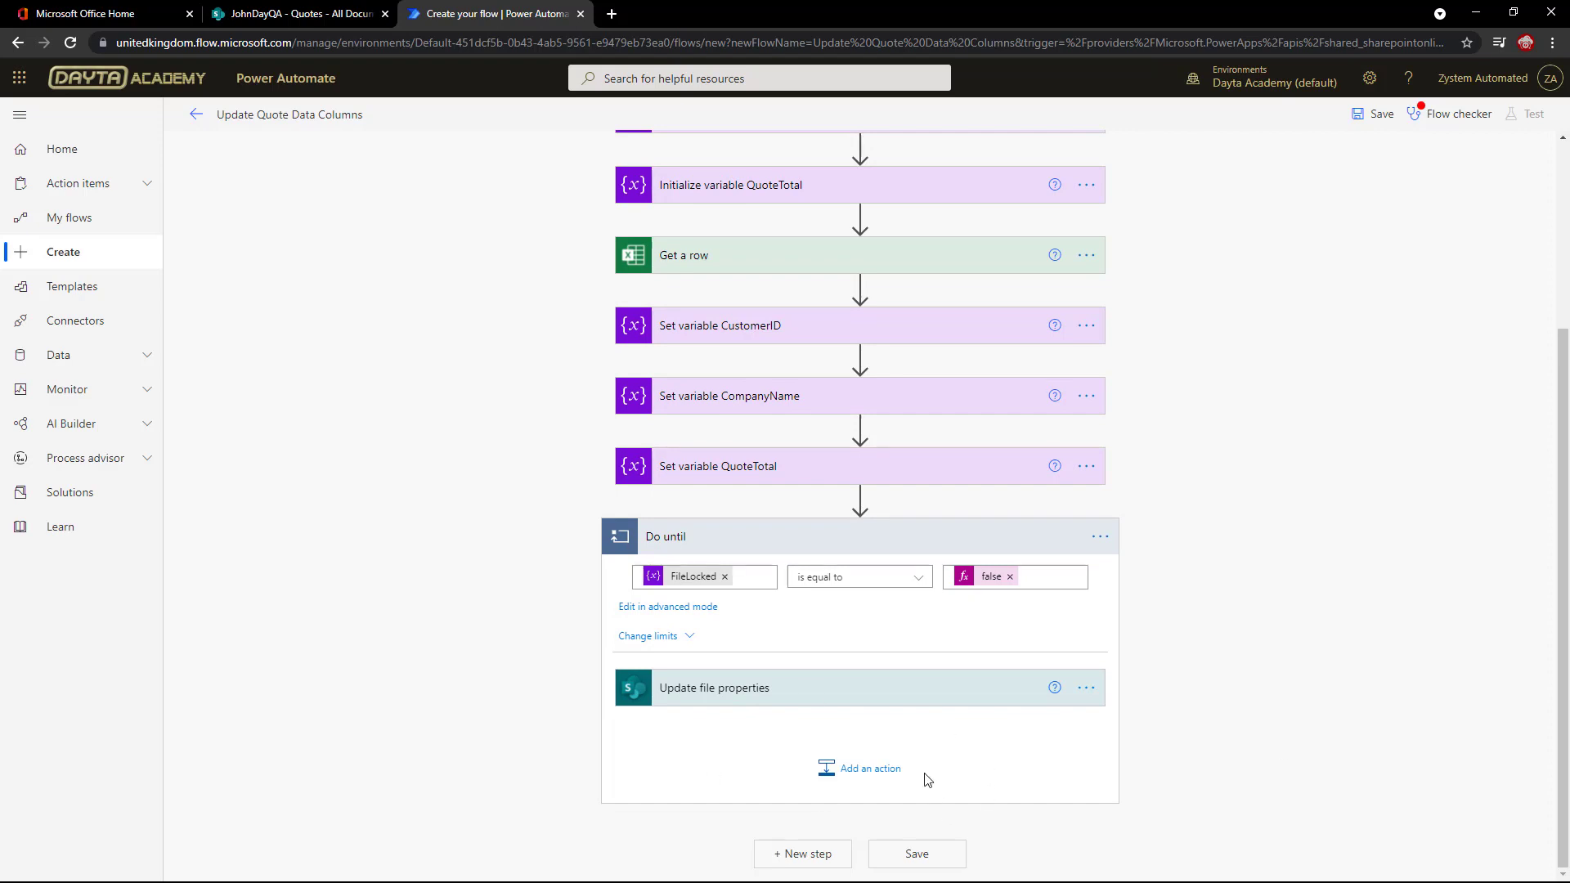
click(869, 771)
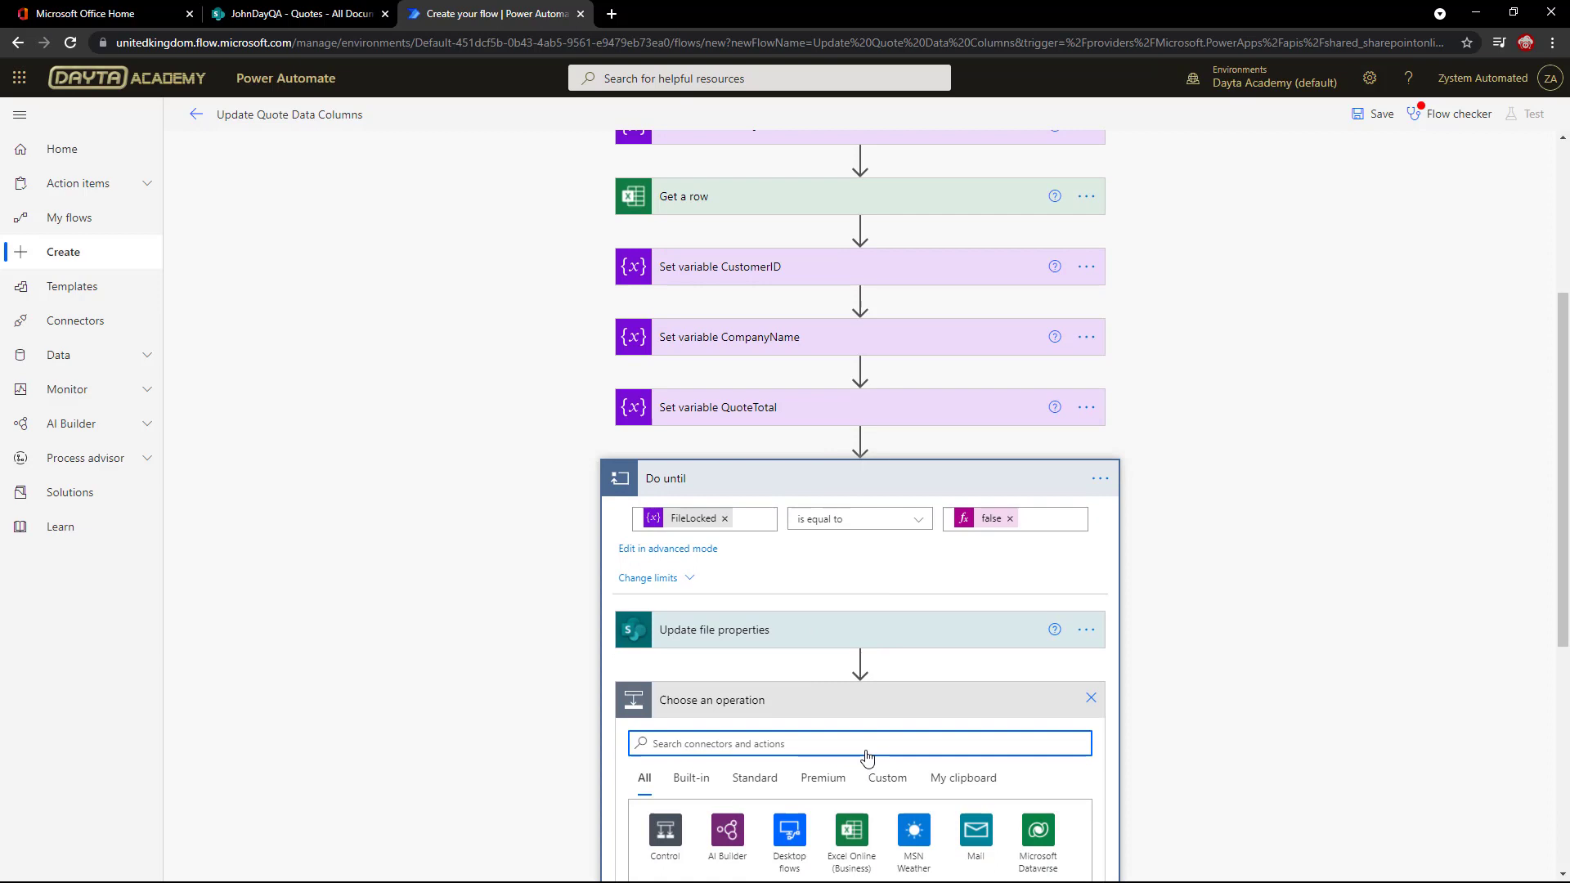
scroll(818, 654, down, 3)
text(Schedule)
click(667, 646)
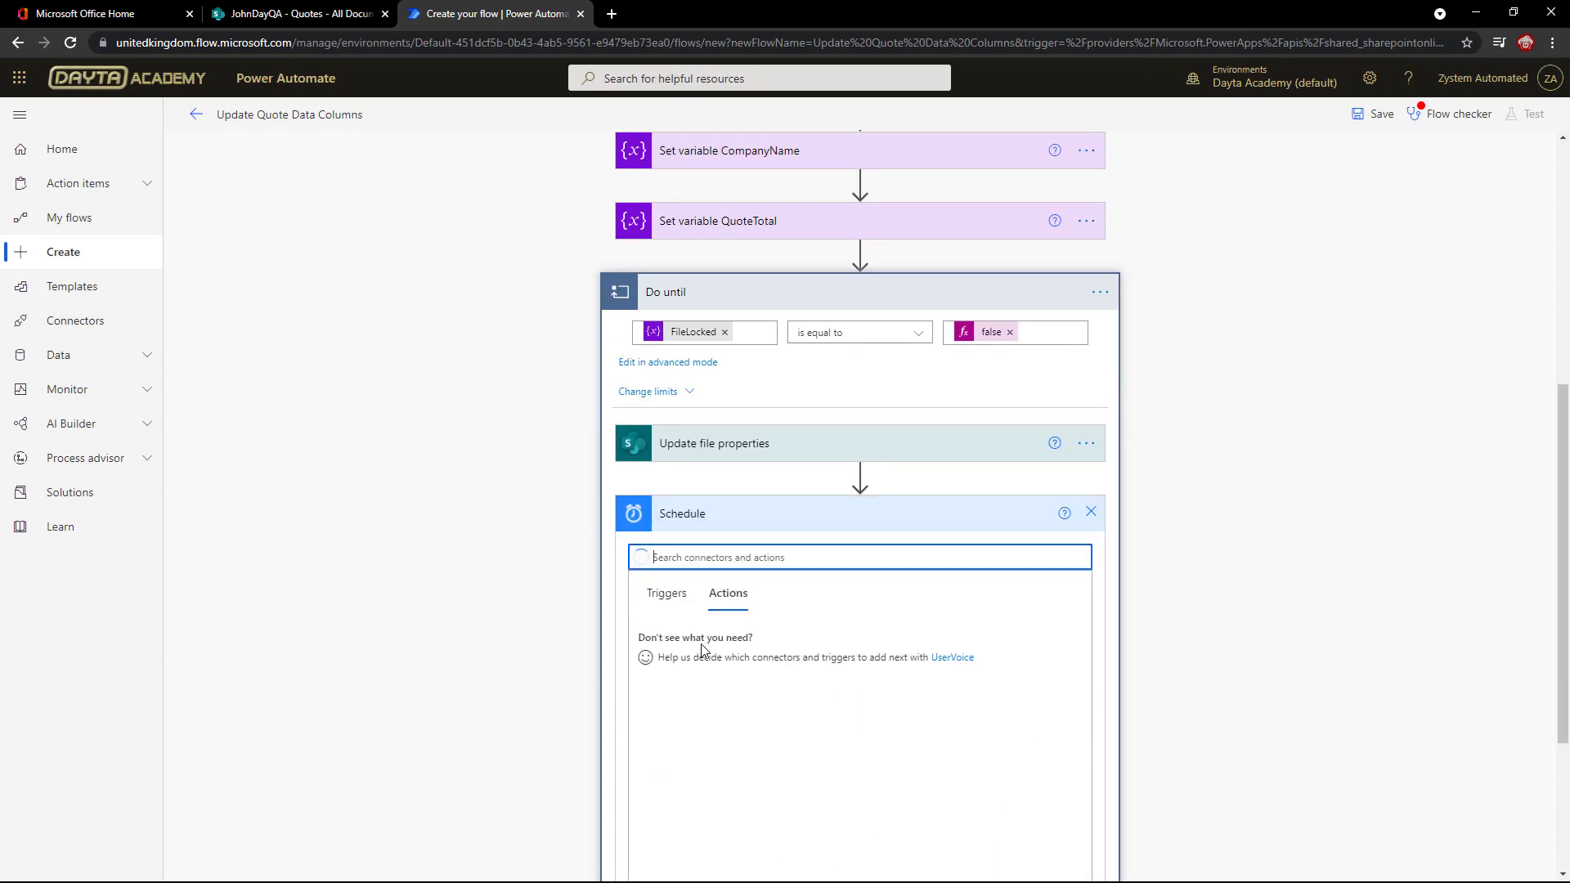
click(652, 646)
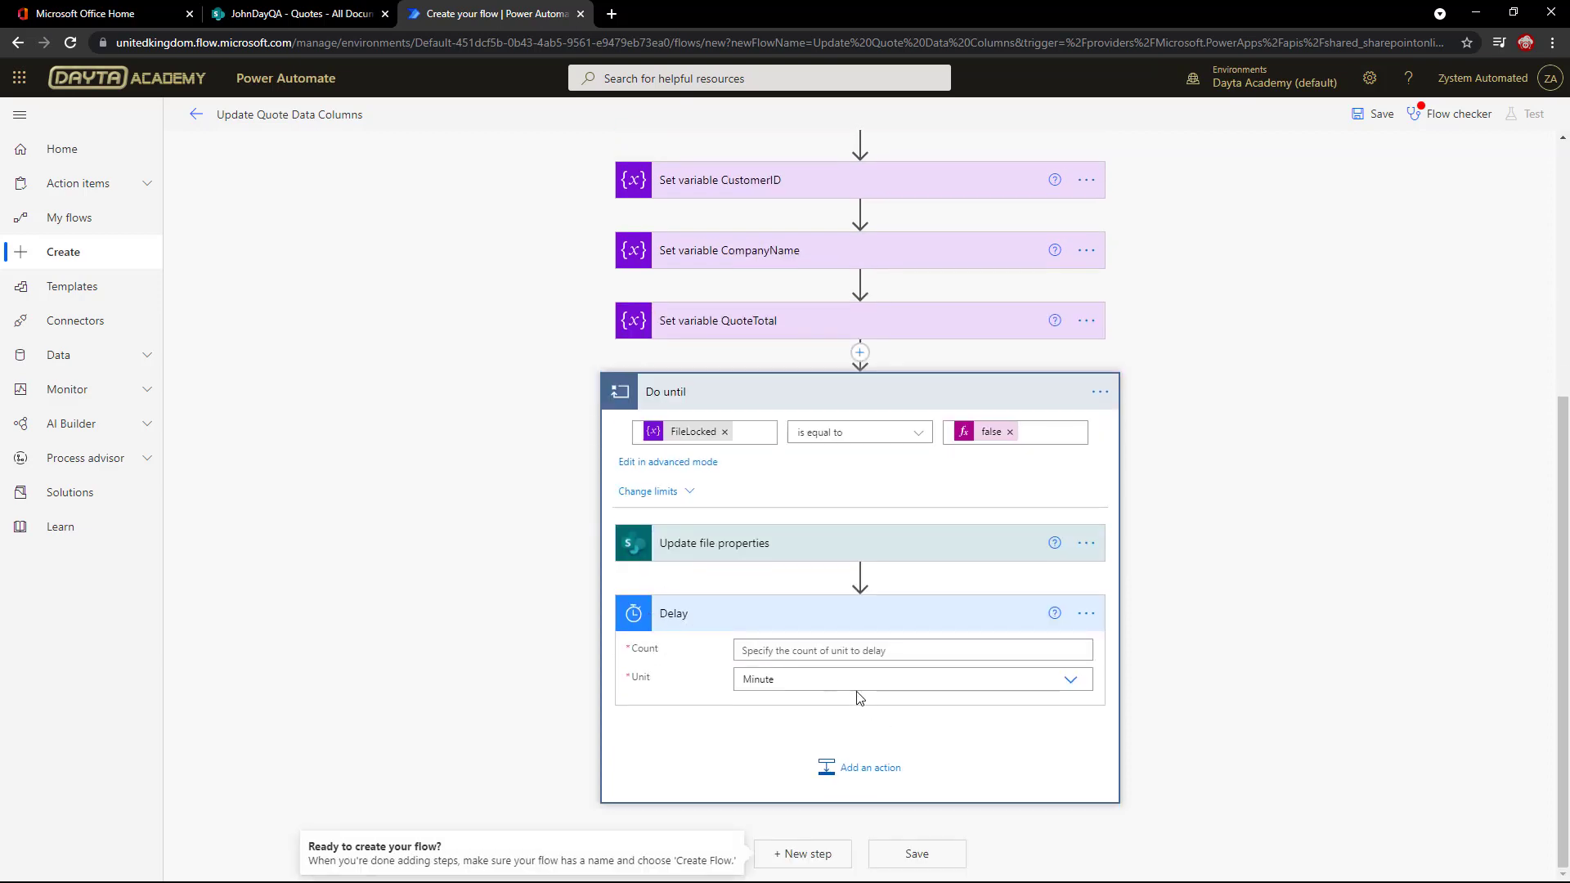
Set the Delay count to 2 minutes and place Update file properties after it.
click(790, 650)
text(2)
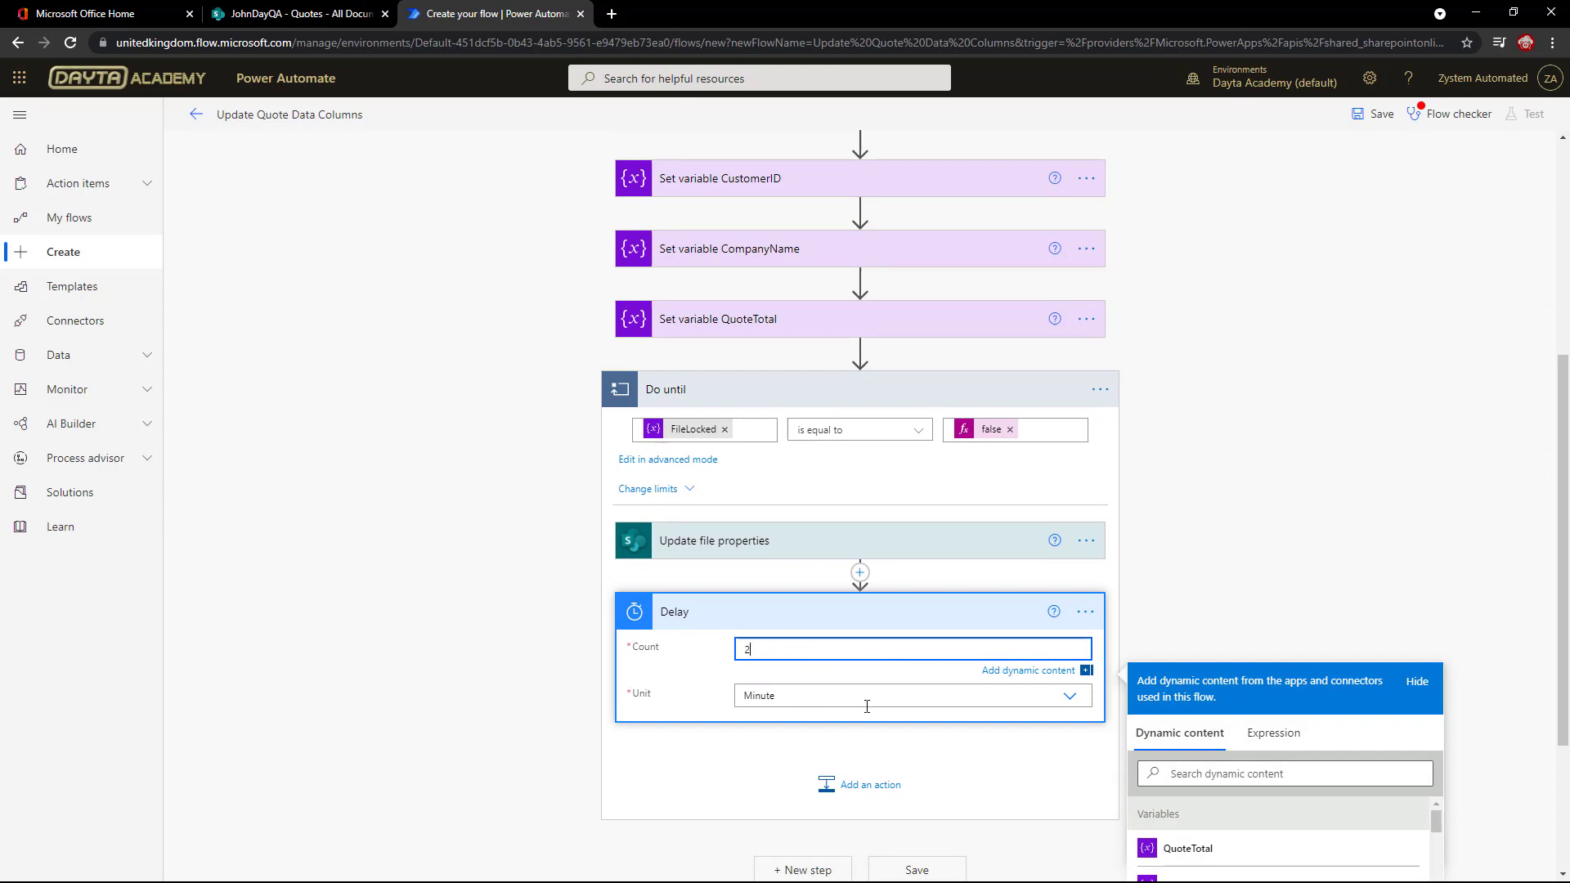
click(1250, 593)
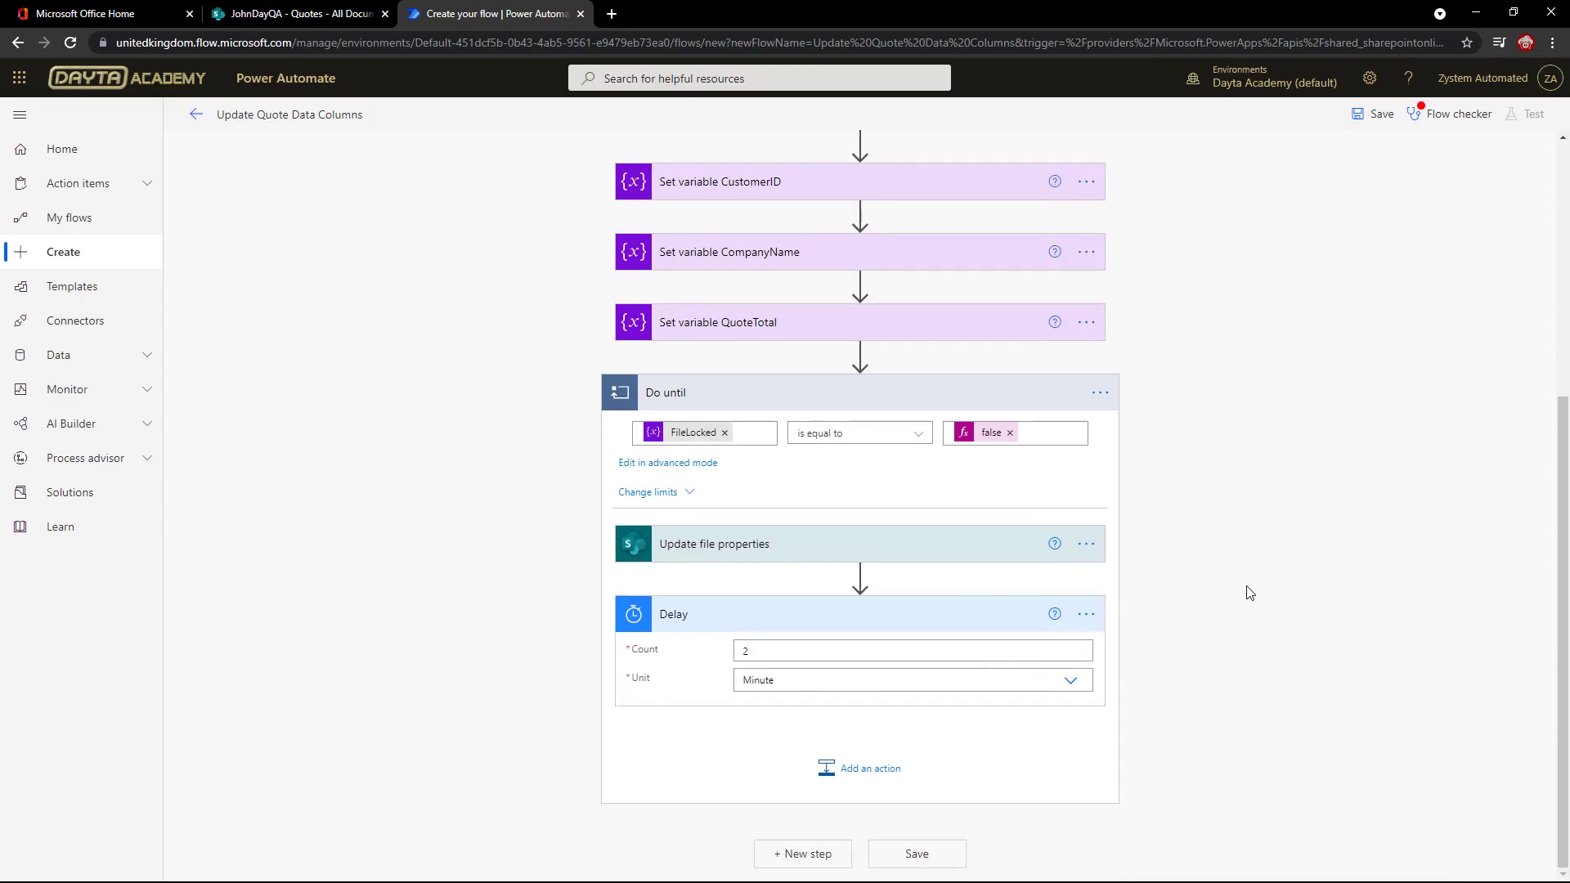
drag(908, 544, 916, 724)
click(915, 620)
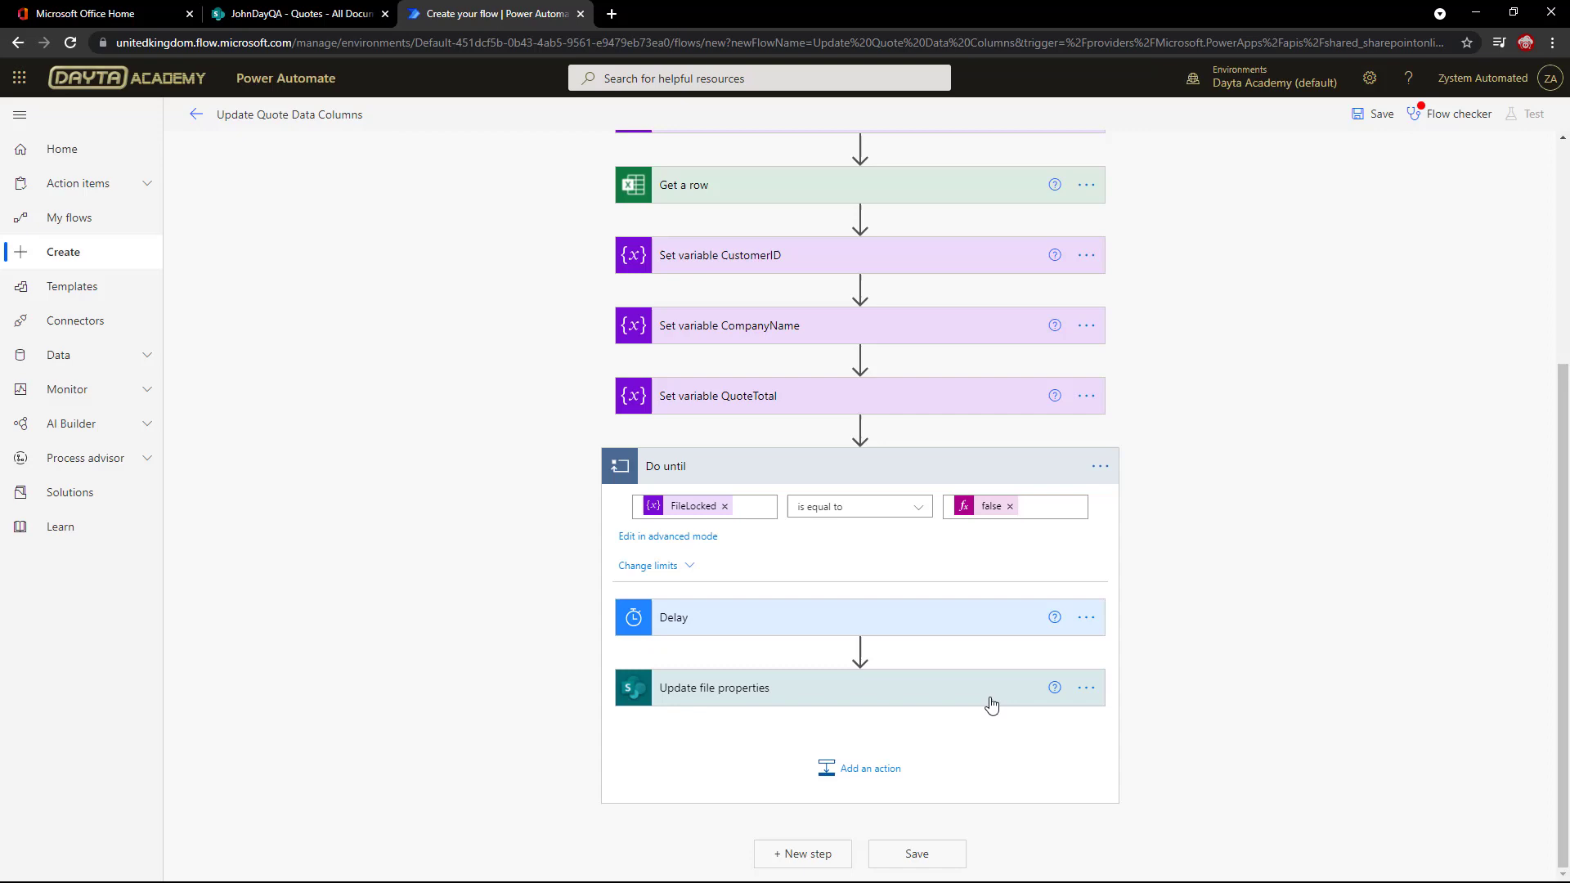
Append a Set variable step targeting FileLocked after Update file properties in the loop.
click(853, 773)
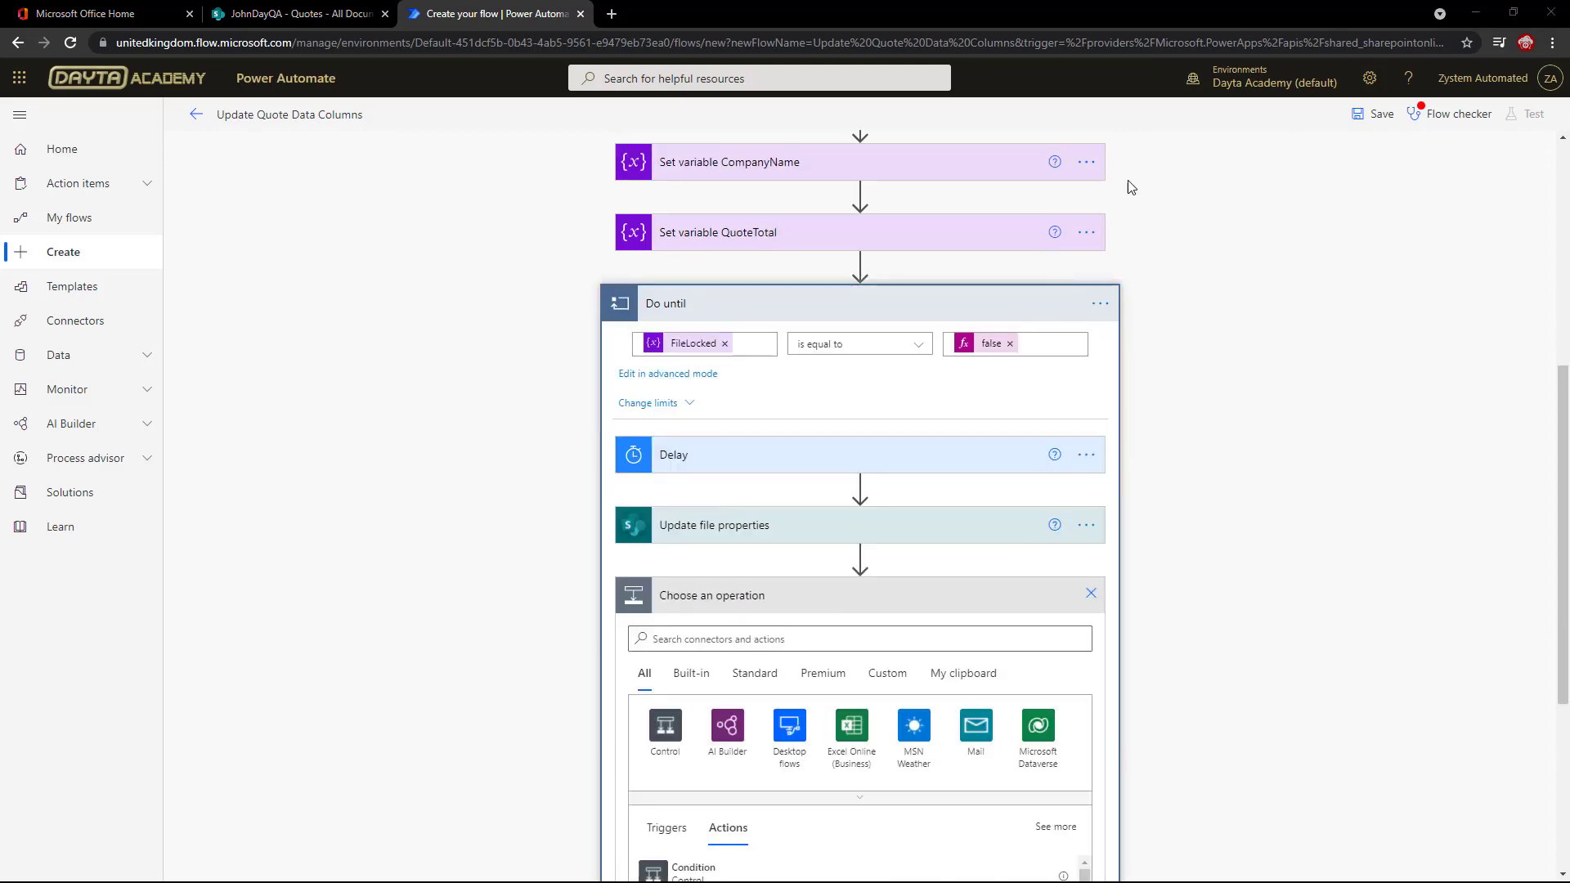
text(Variable)
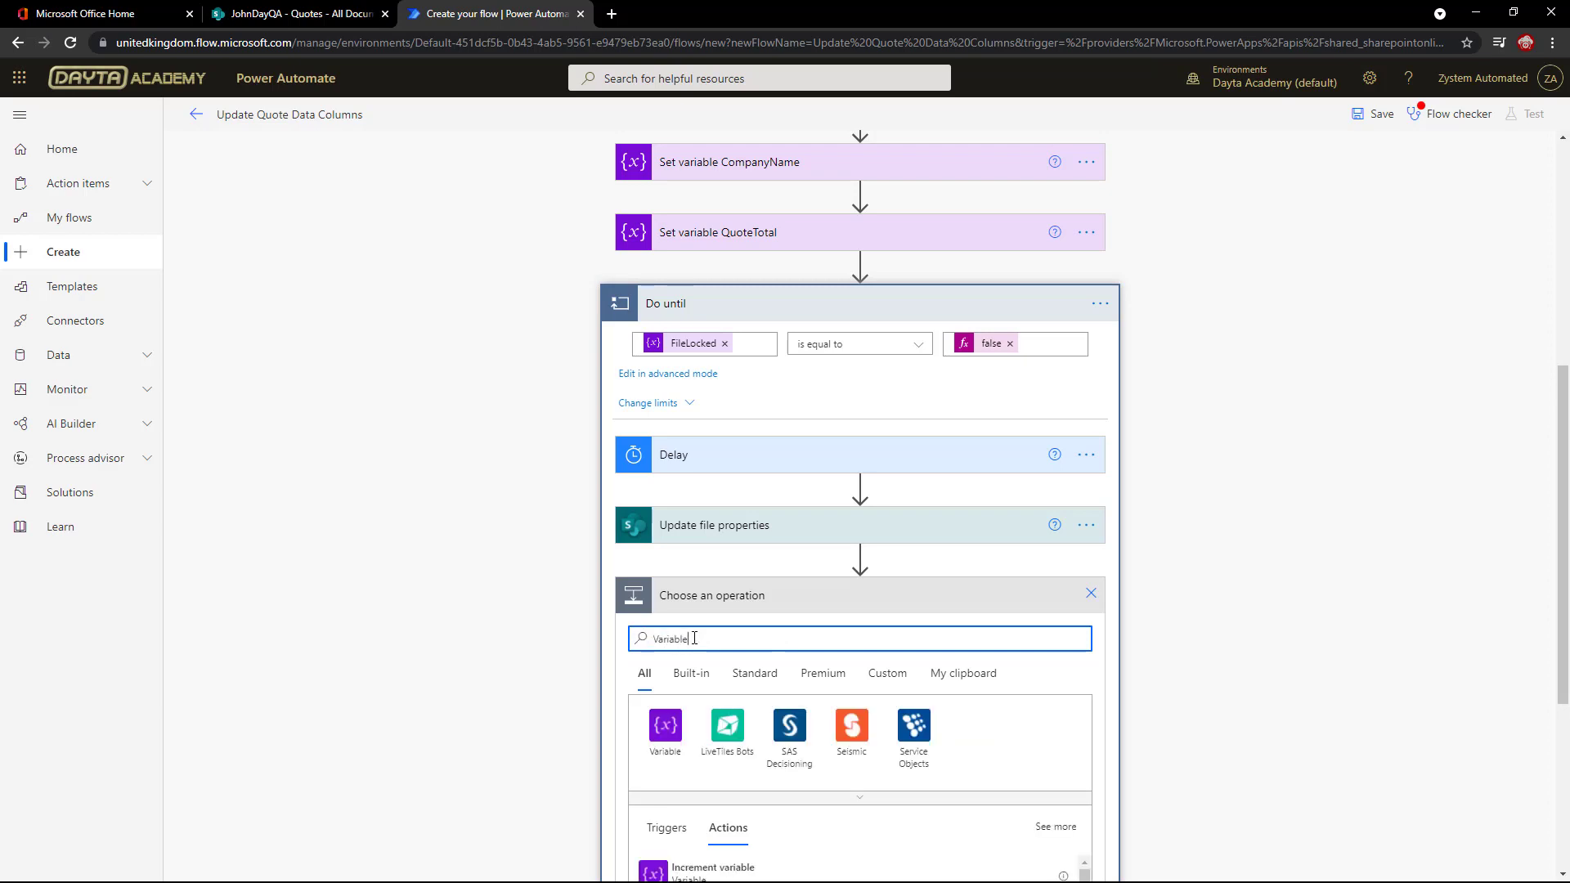
click(659, 690)
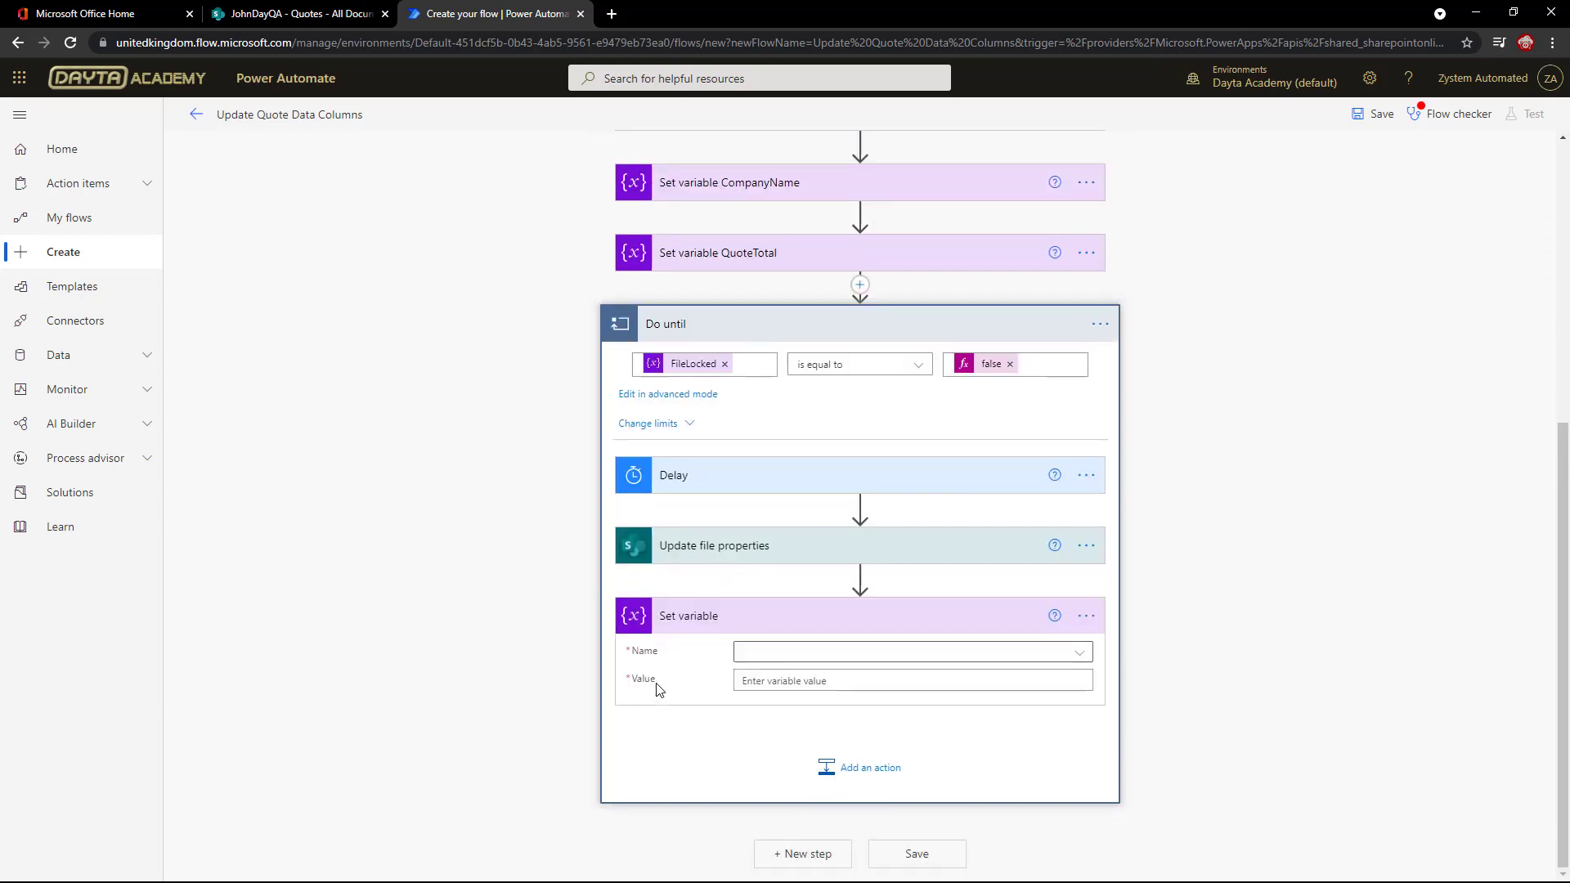
click(823, 656)
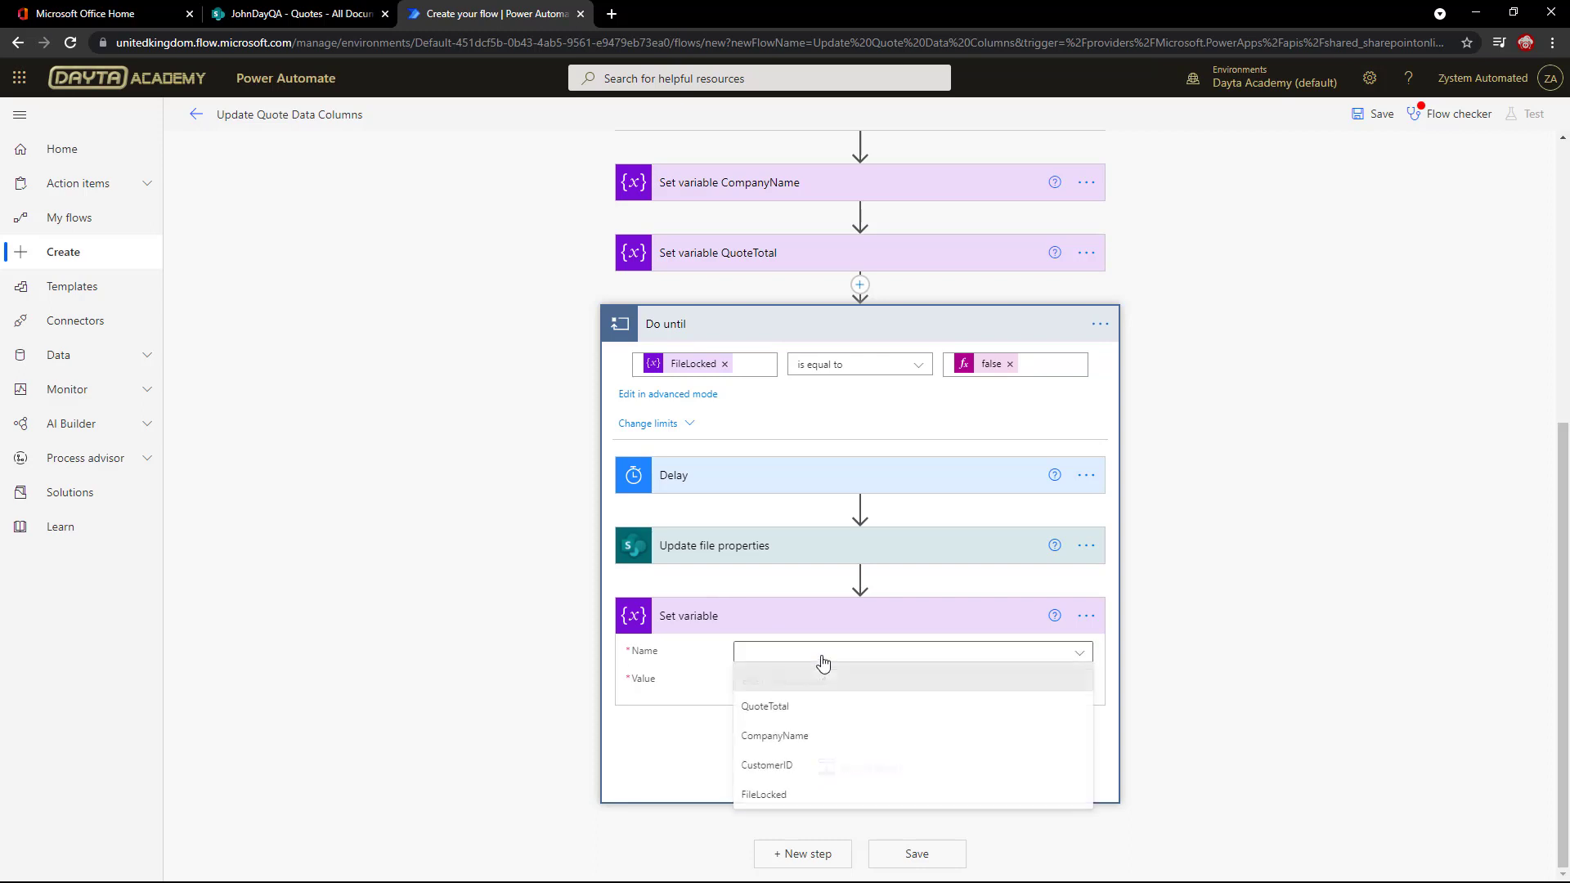
click(769, 796)
Open the Expression editor for the Set variable step's FileLocked value field.
click(784, 684)
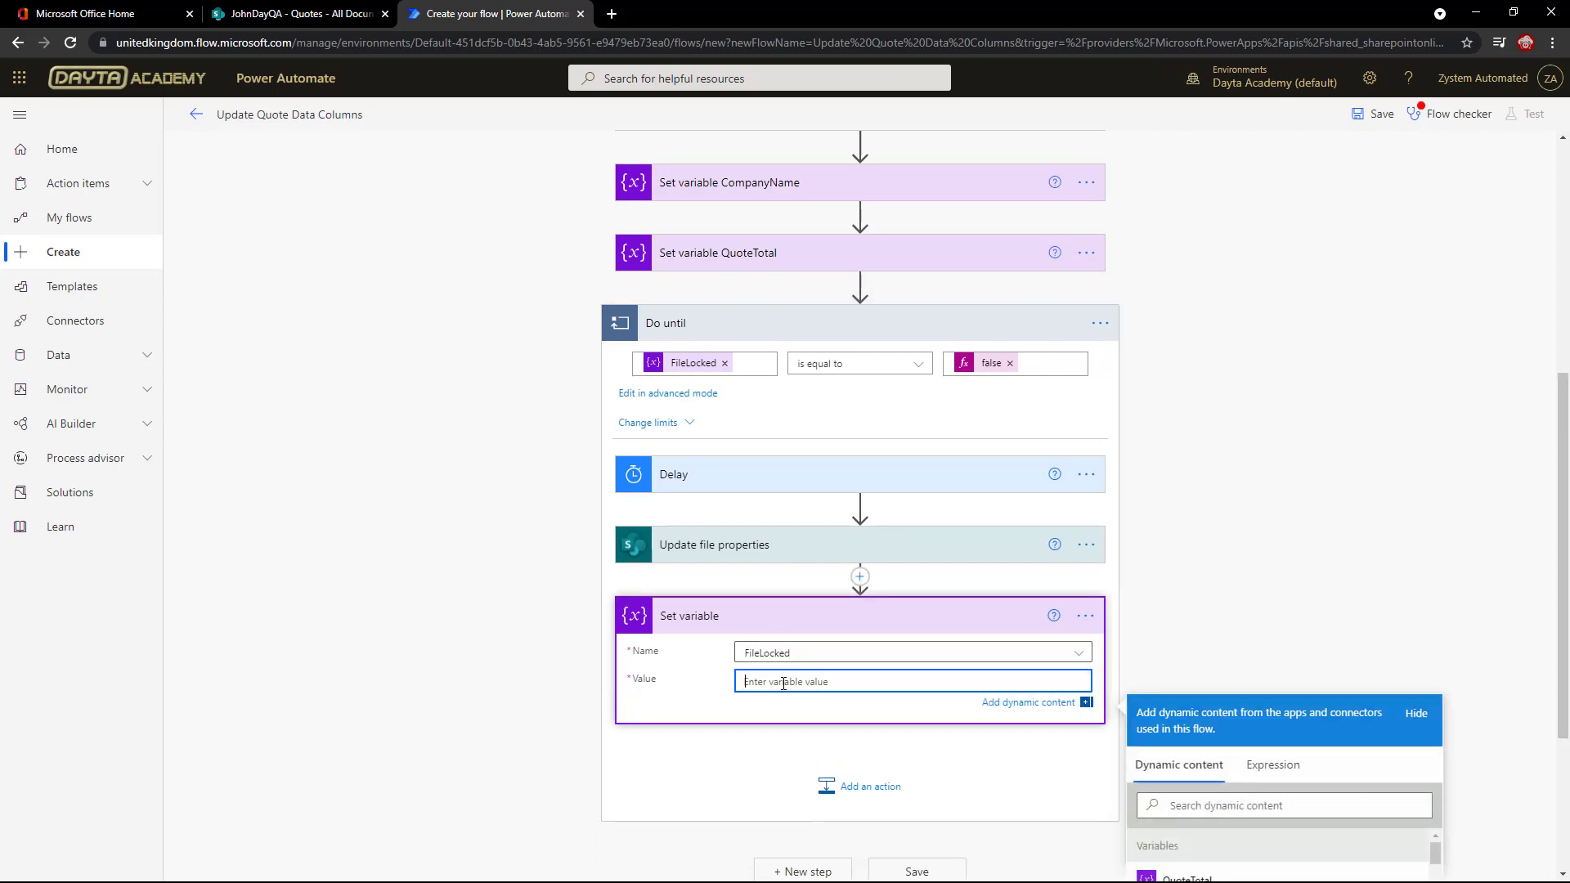
click(1273, 779)
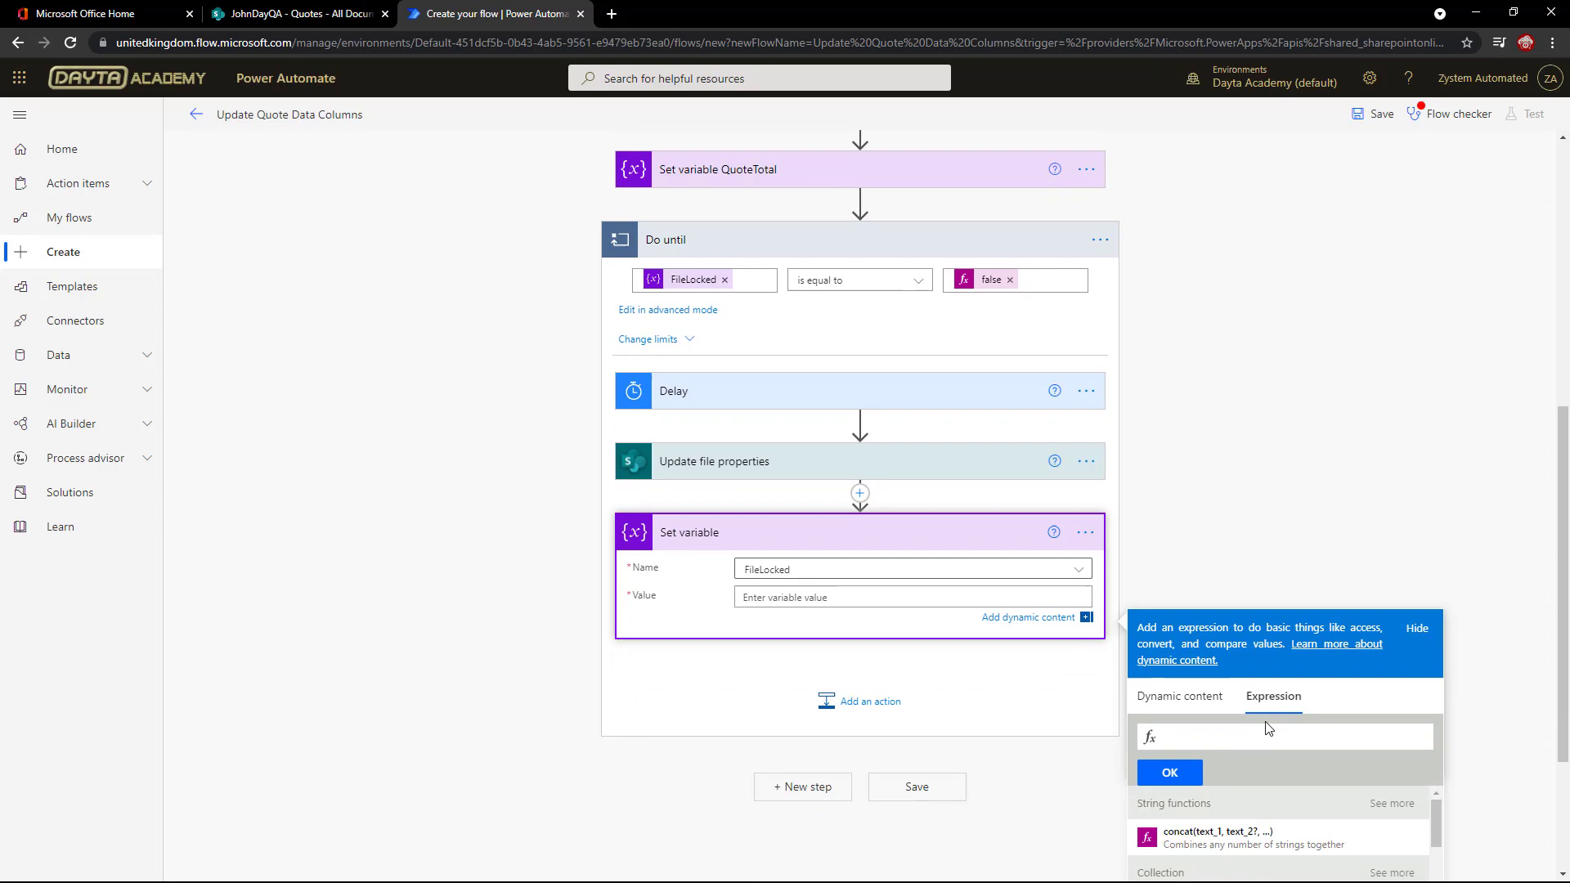
scroll(1229, 596, down, 3)
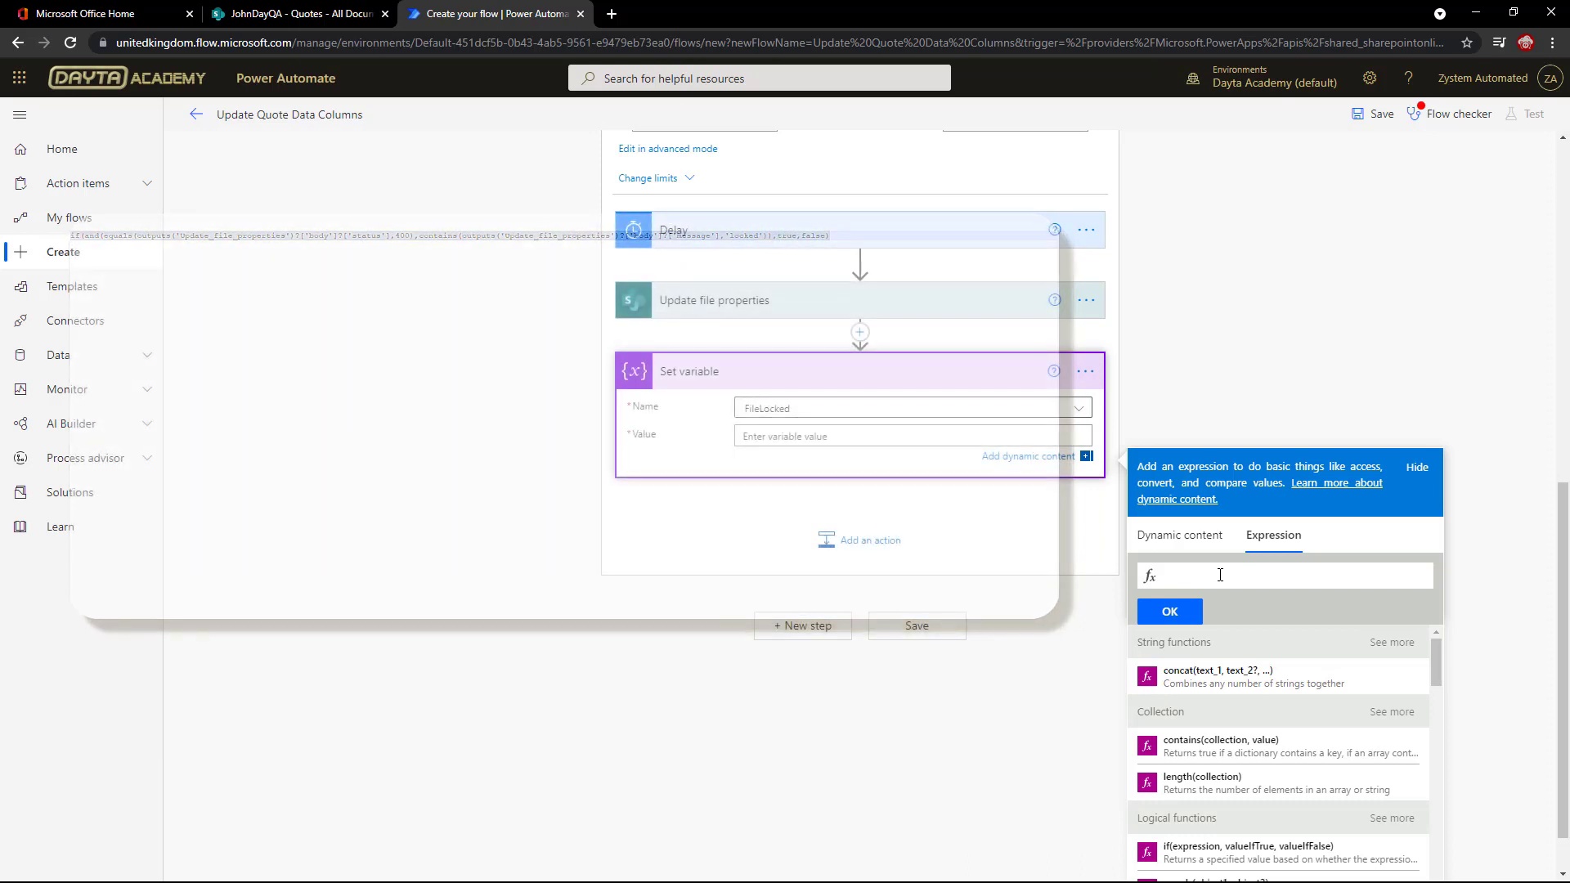
Paste the if(and(equals(status, 400), contains(message, 'locked')), true, false) expression as FileLocked's value.
text(if(and(equals(outputs('Update_file_properties')?['body']?['status'],400),contains(outputs('Update_file_properties')?['body']?['message'],'locked')),true,false))
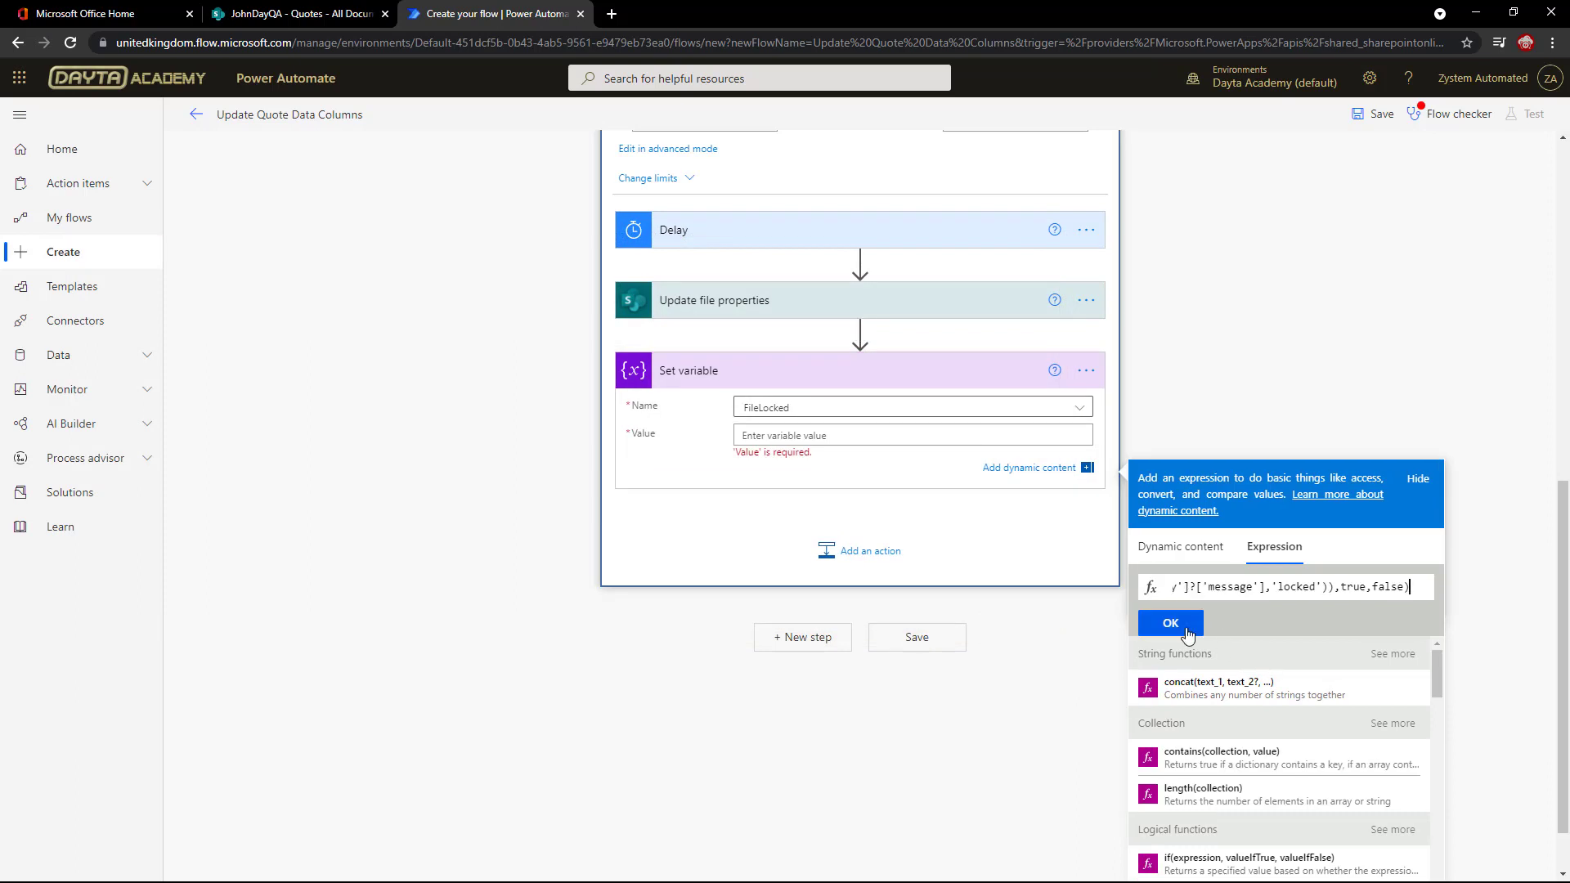
click(1170, 623)
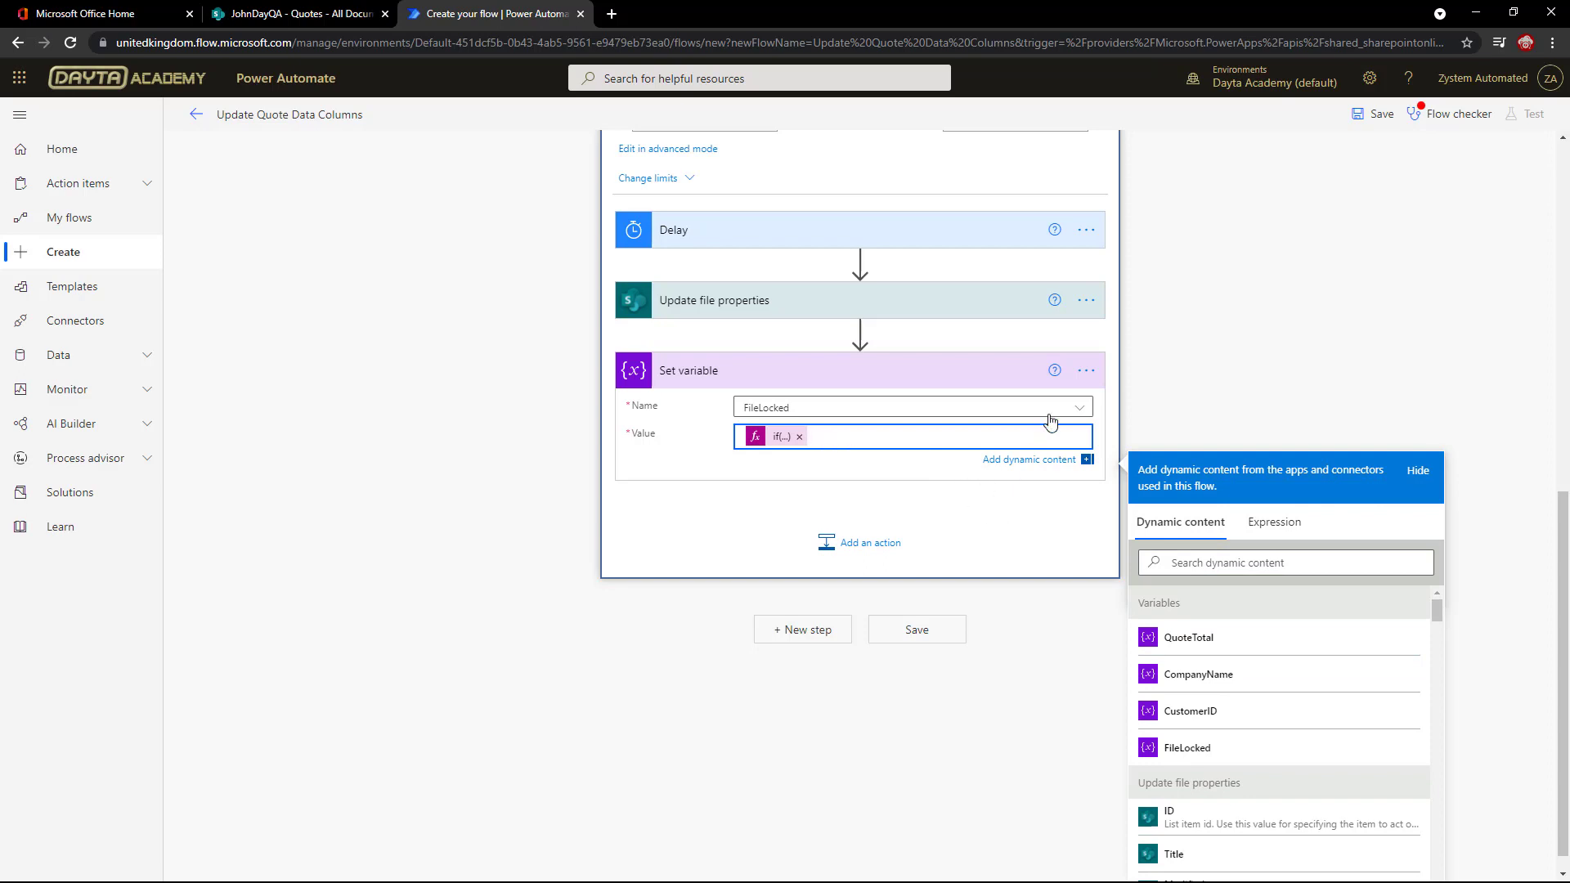
Configure the Set variable step to run after Update file properties succeeds or has failed.
click(1109, 520)
click(1086, 614)
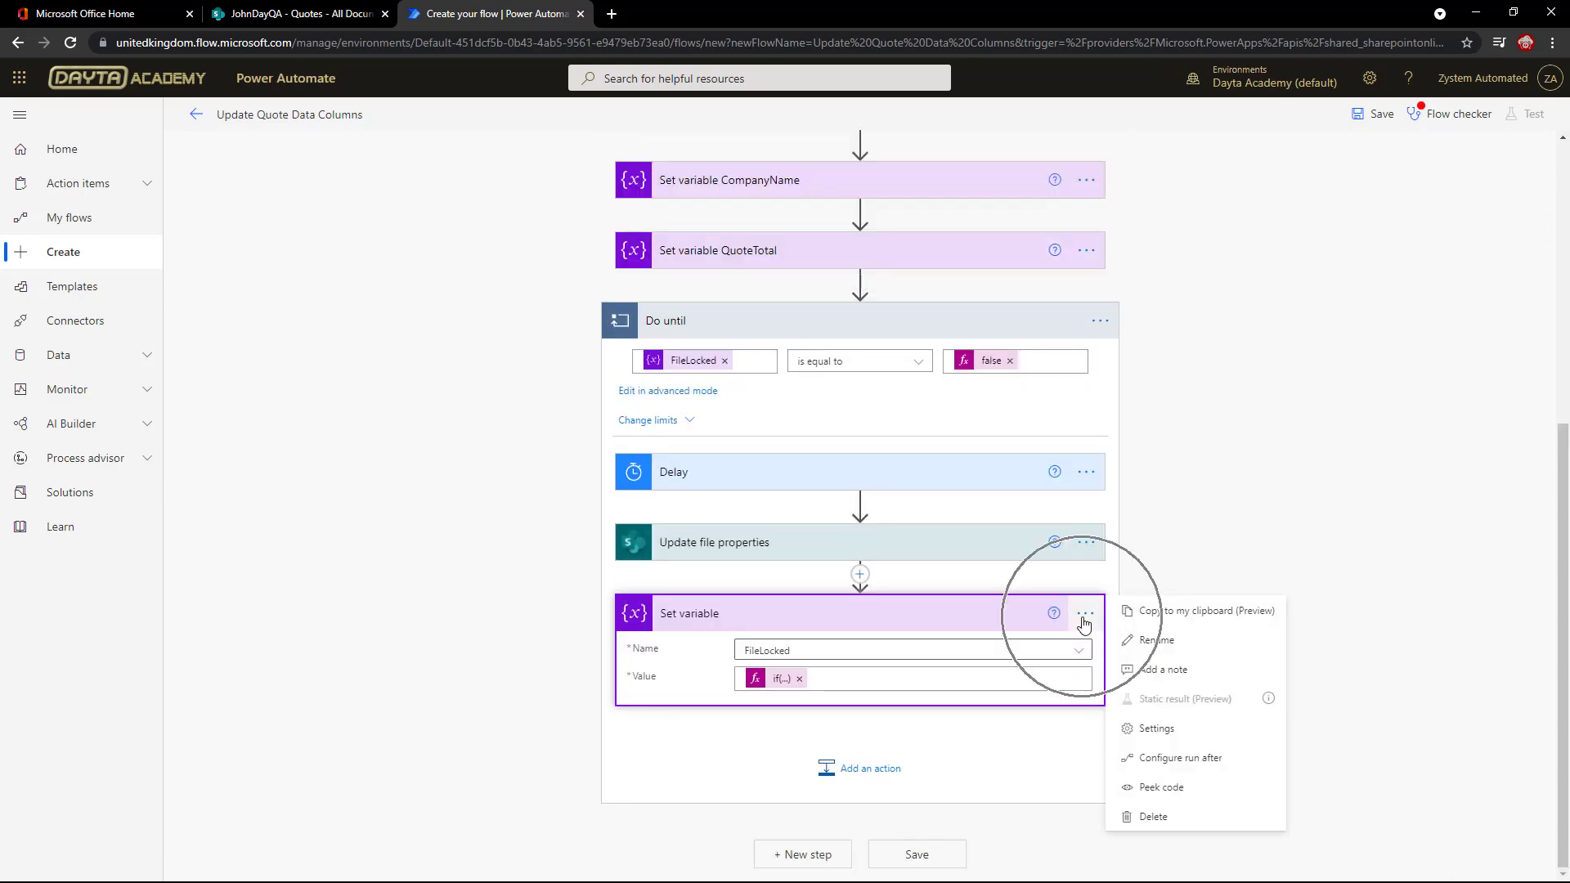
click(1182, 761)
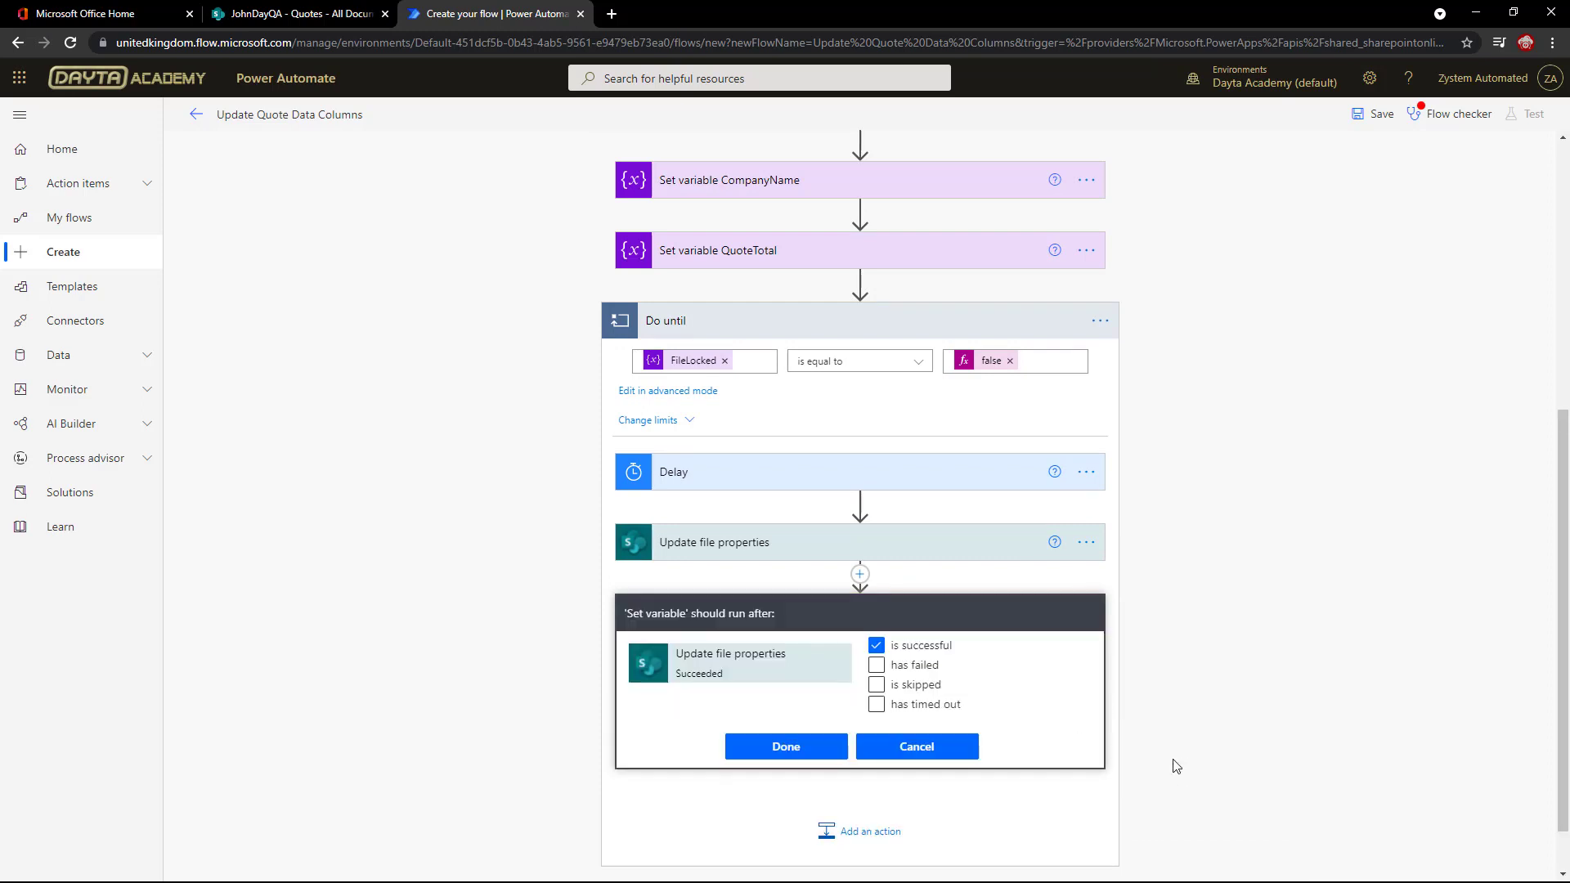
click(876, 665)
click(790, 747)
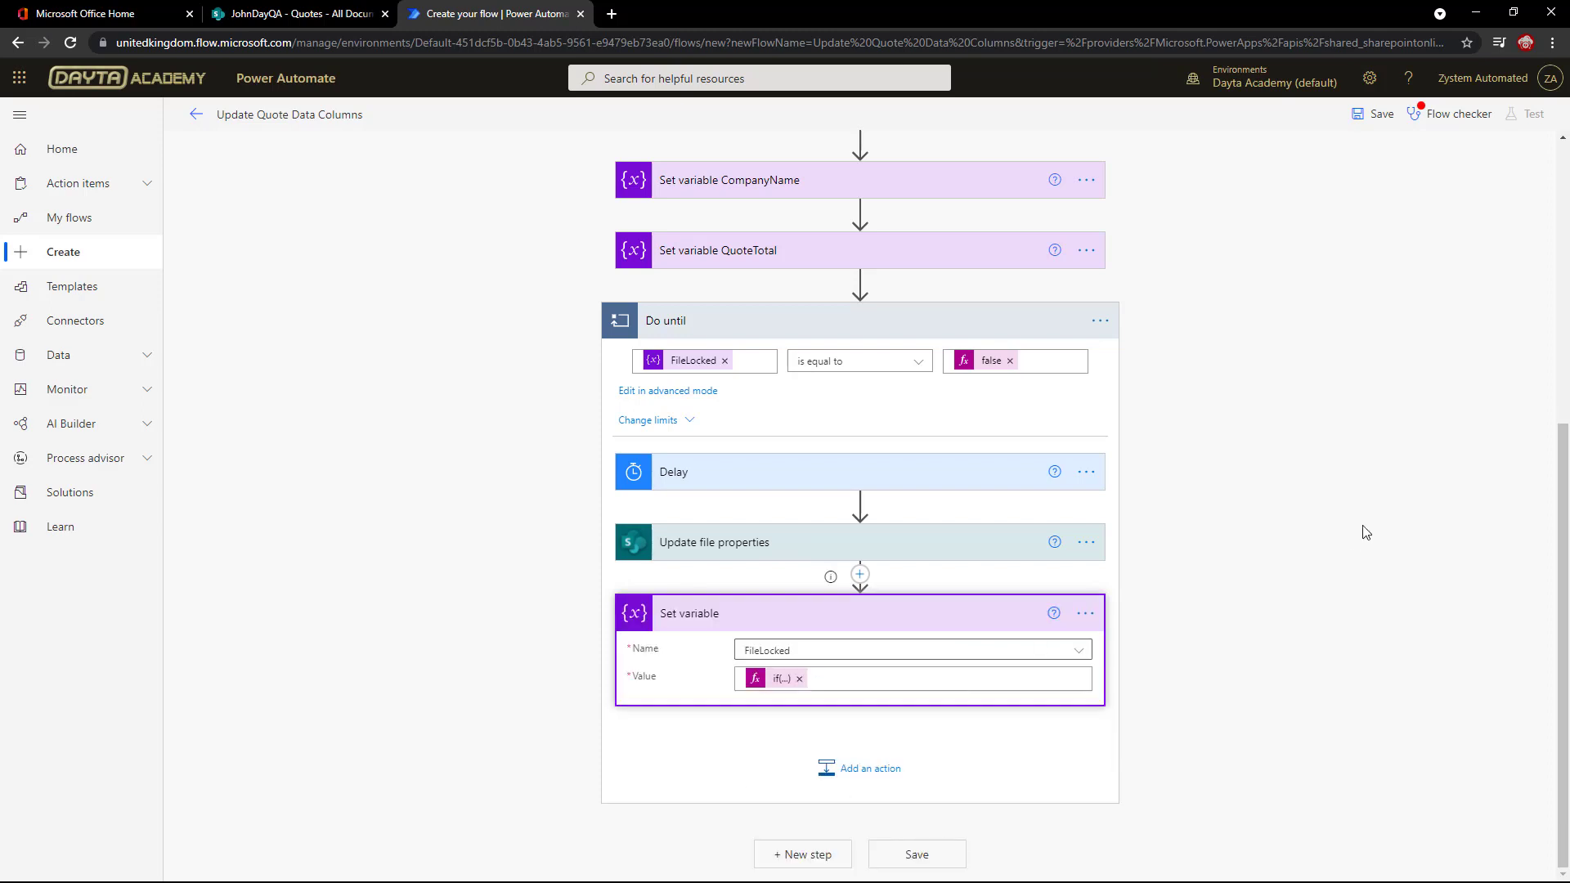
scroll(1545, 544, up, 2)
scroll(1514, 565, down, 2)
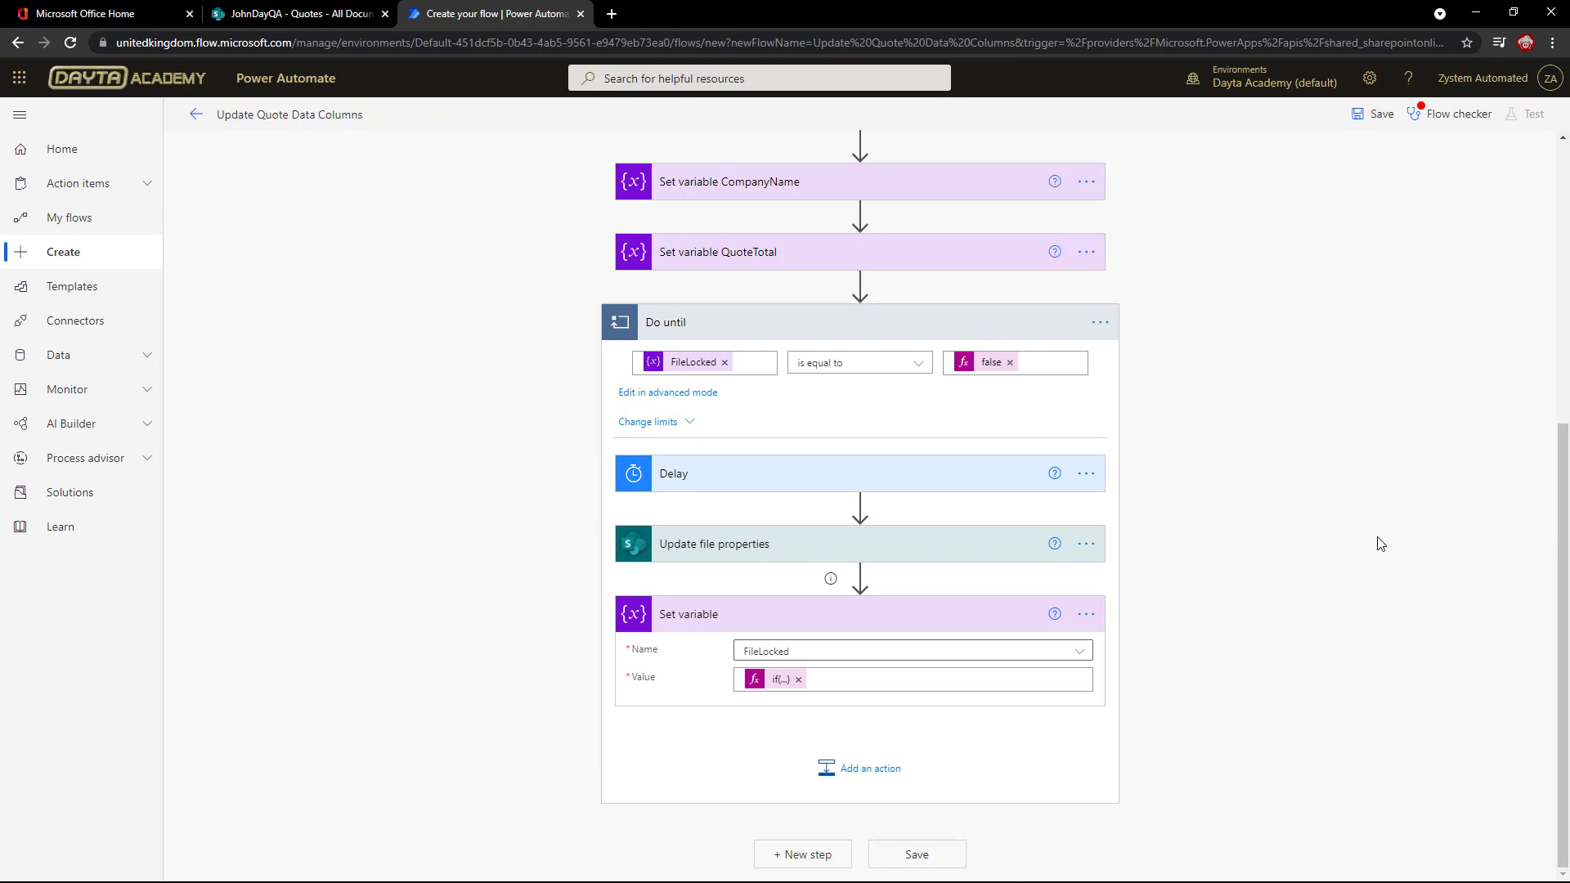
drag(1566, 552, 1566, 542)
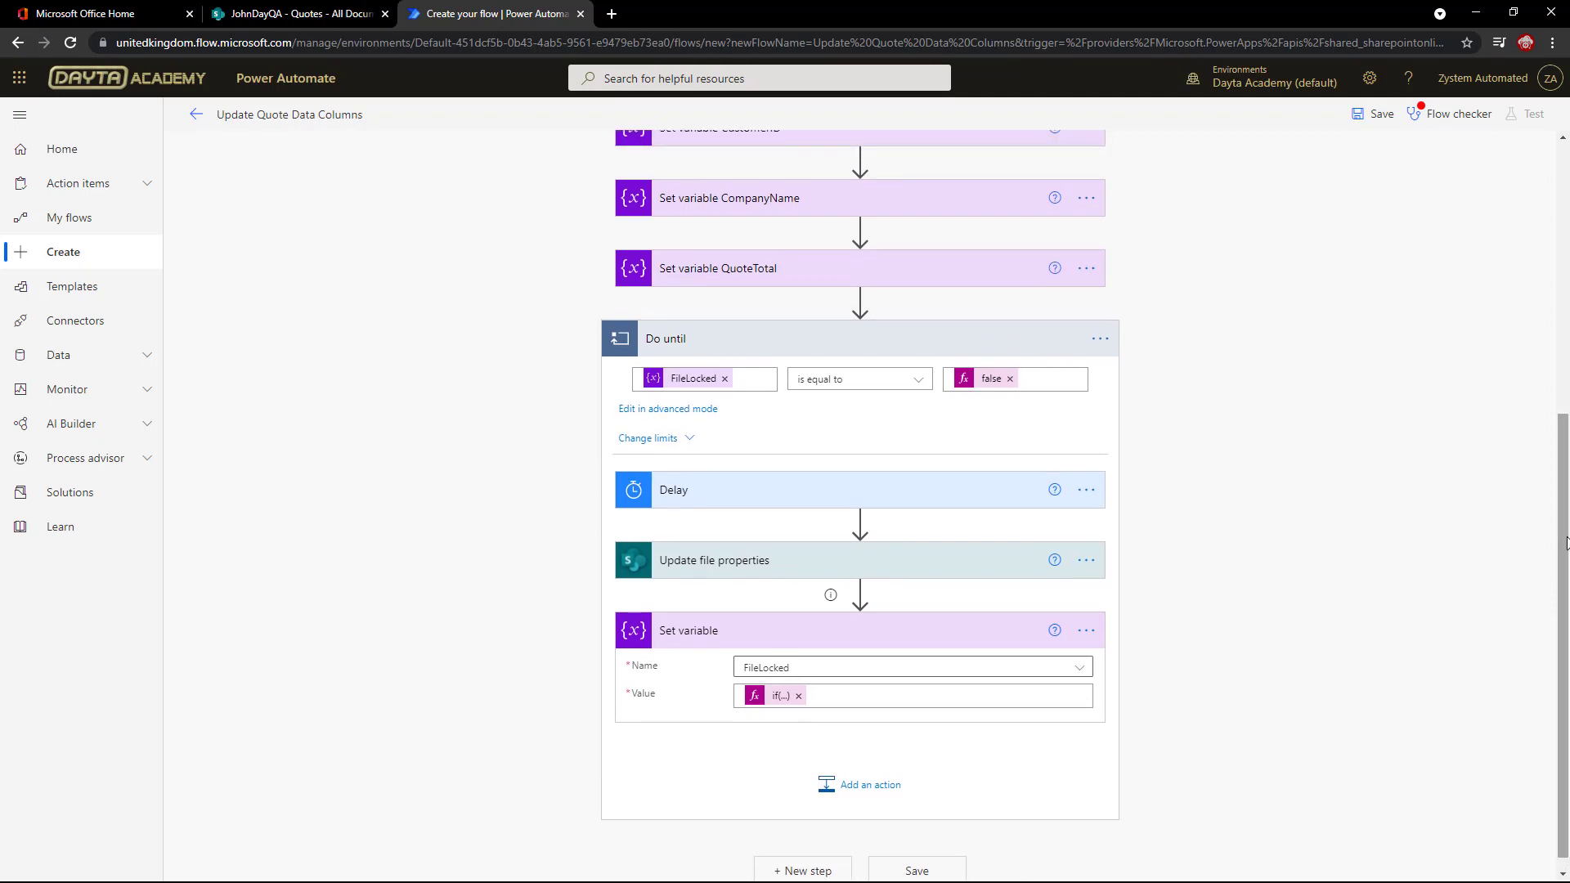
Save the flow, start a manual test run, and switch to the SharePoint Quotes library.
click(990, 344)
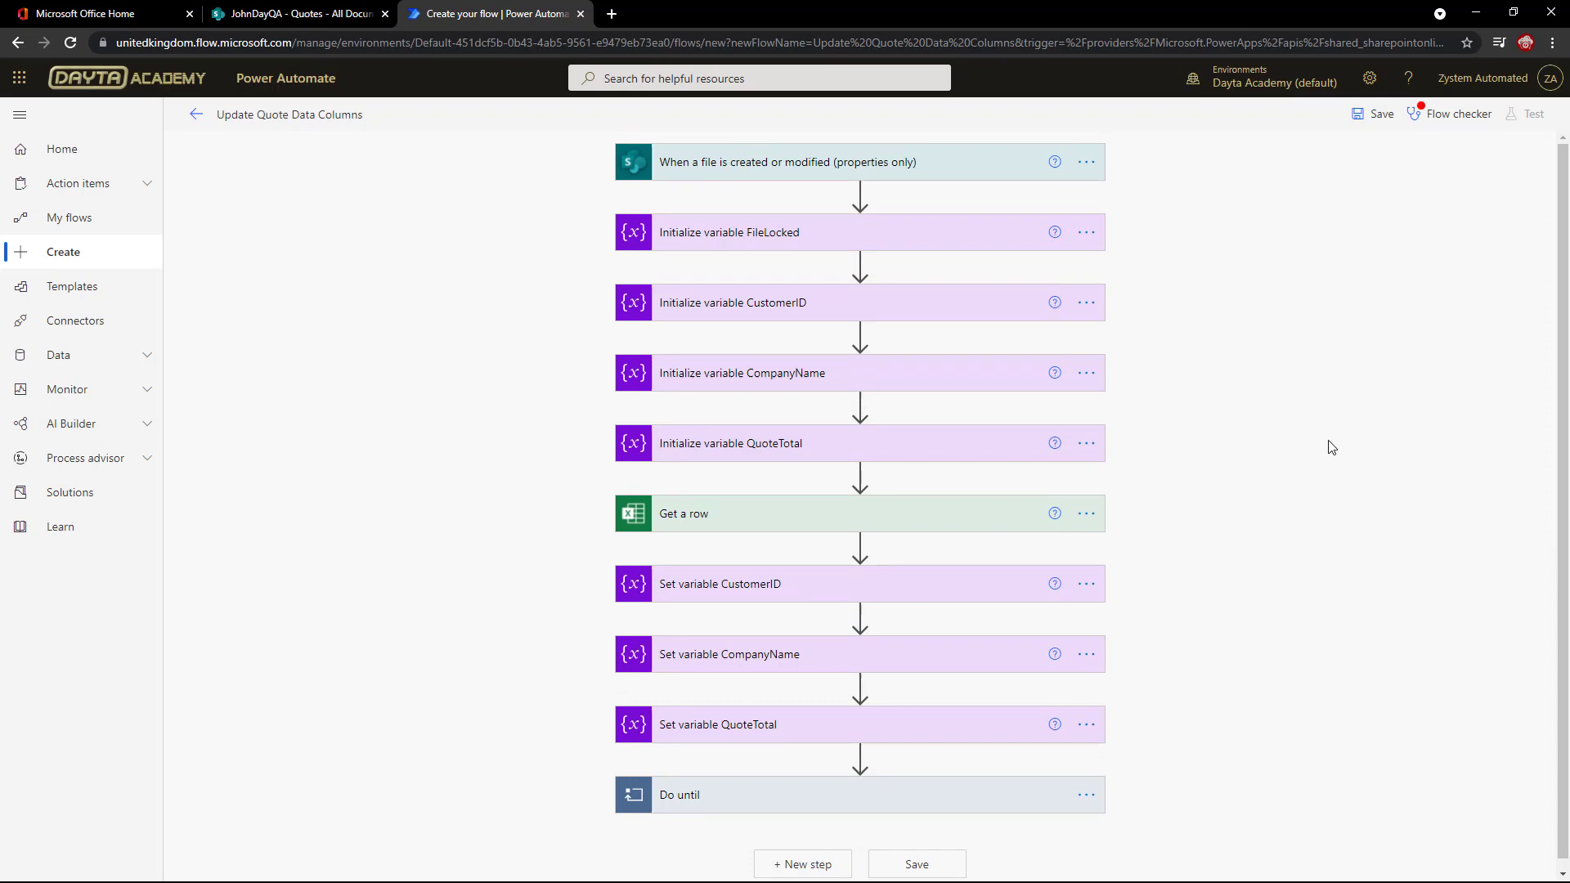
click(1377, 114)
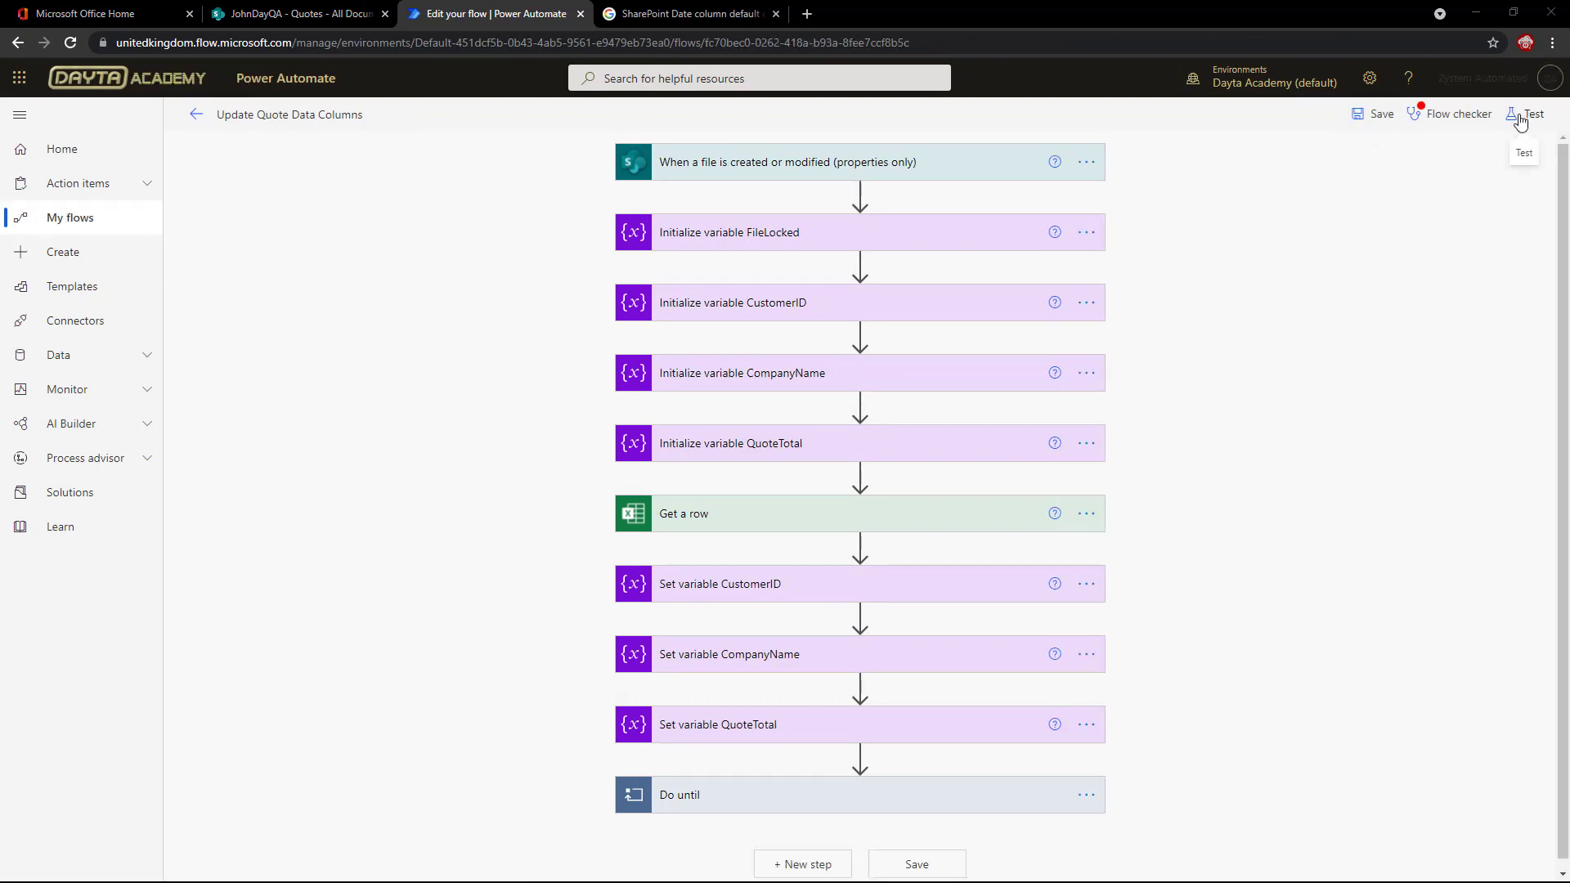
click(1529, 118)
click(1316, 156)
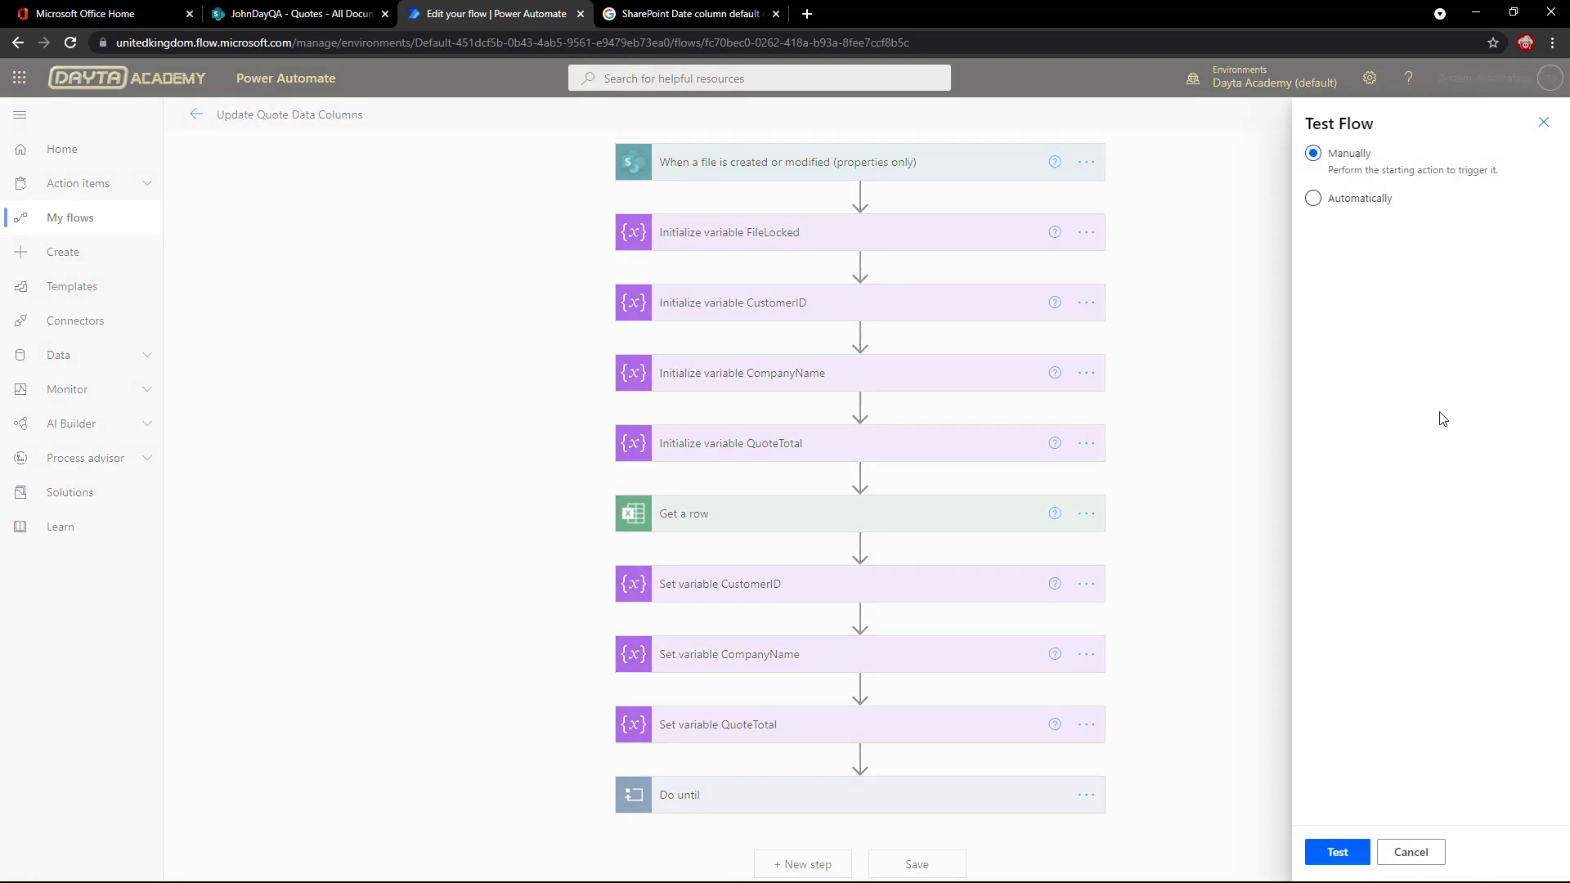
click(1345, 858)
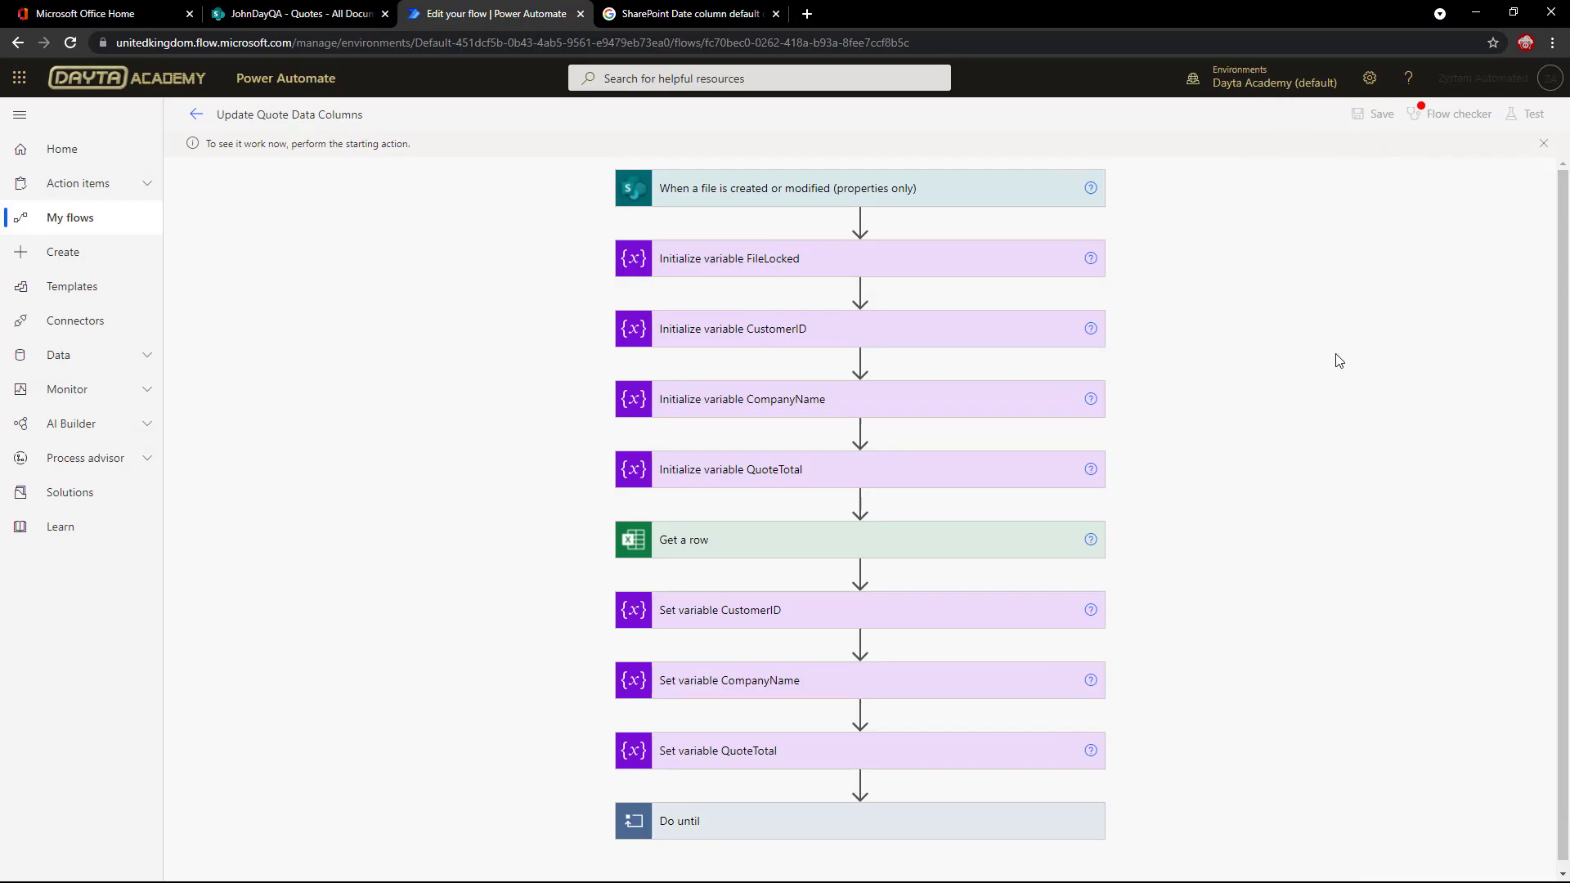
key(alt+Tab)
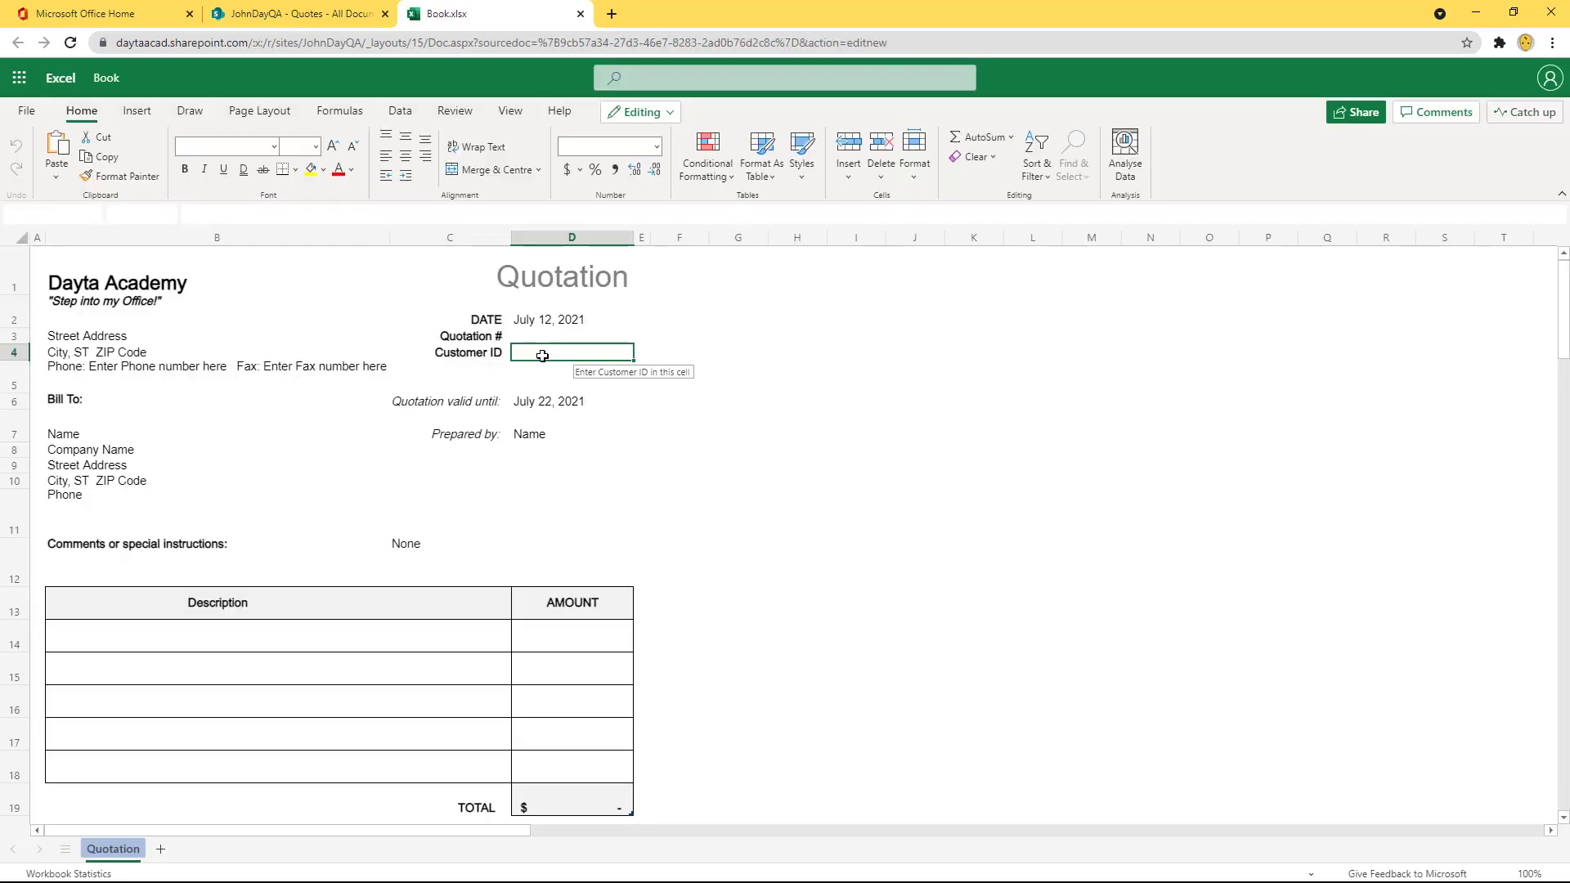
Enter the customer ID, company Zippy, and a Work line with amount 3, then close Book.xlsx.
text(ZZZ333)
key(Return)
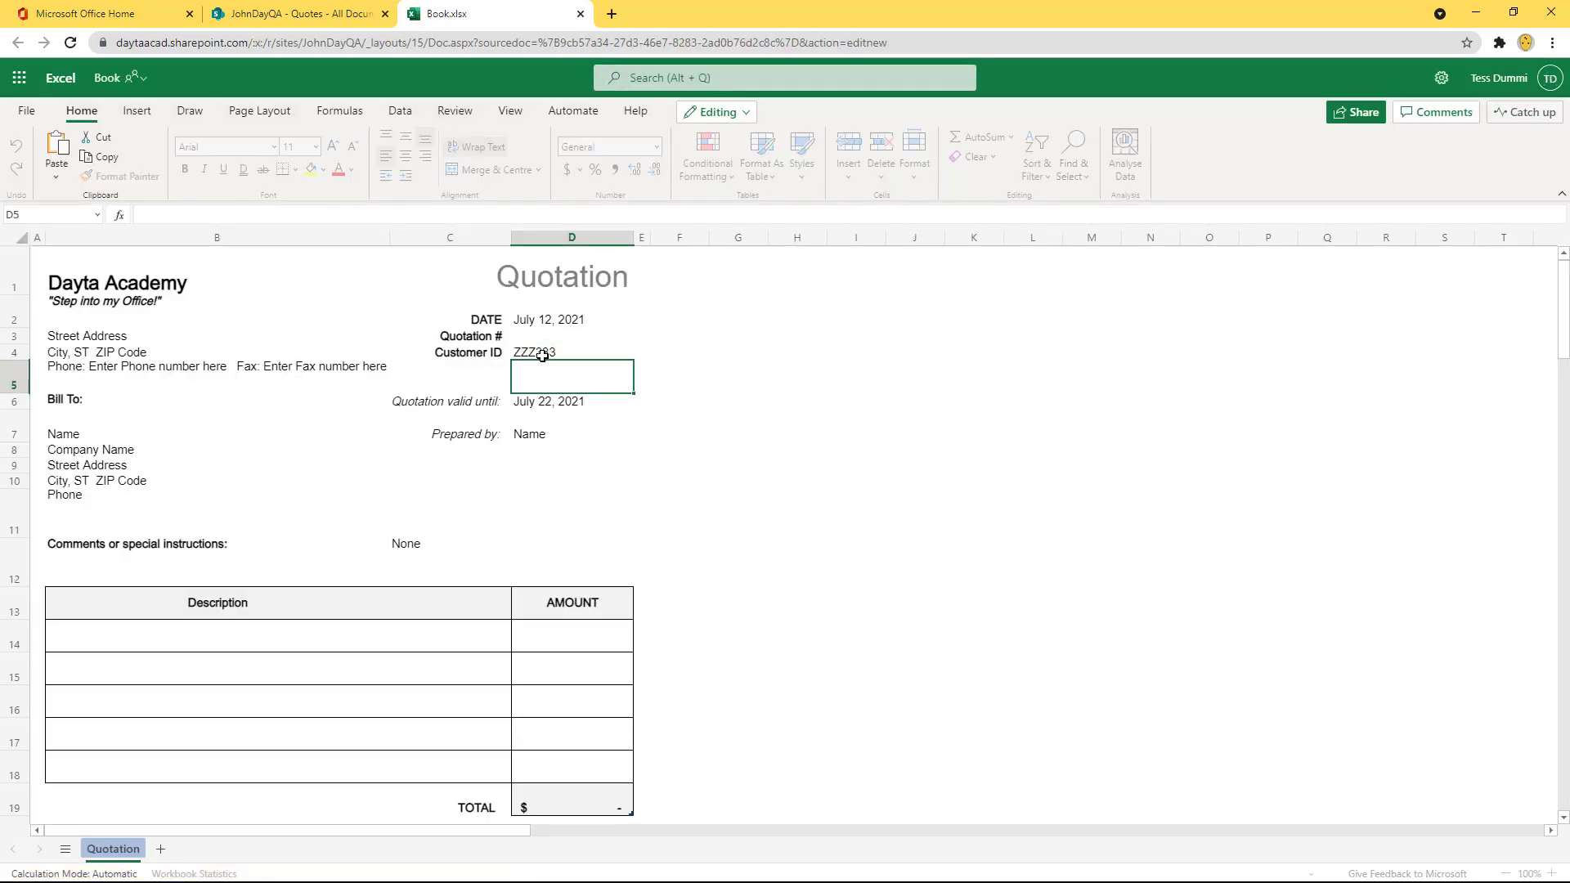
click(91, 450)
text(Zippy)
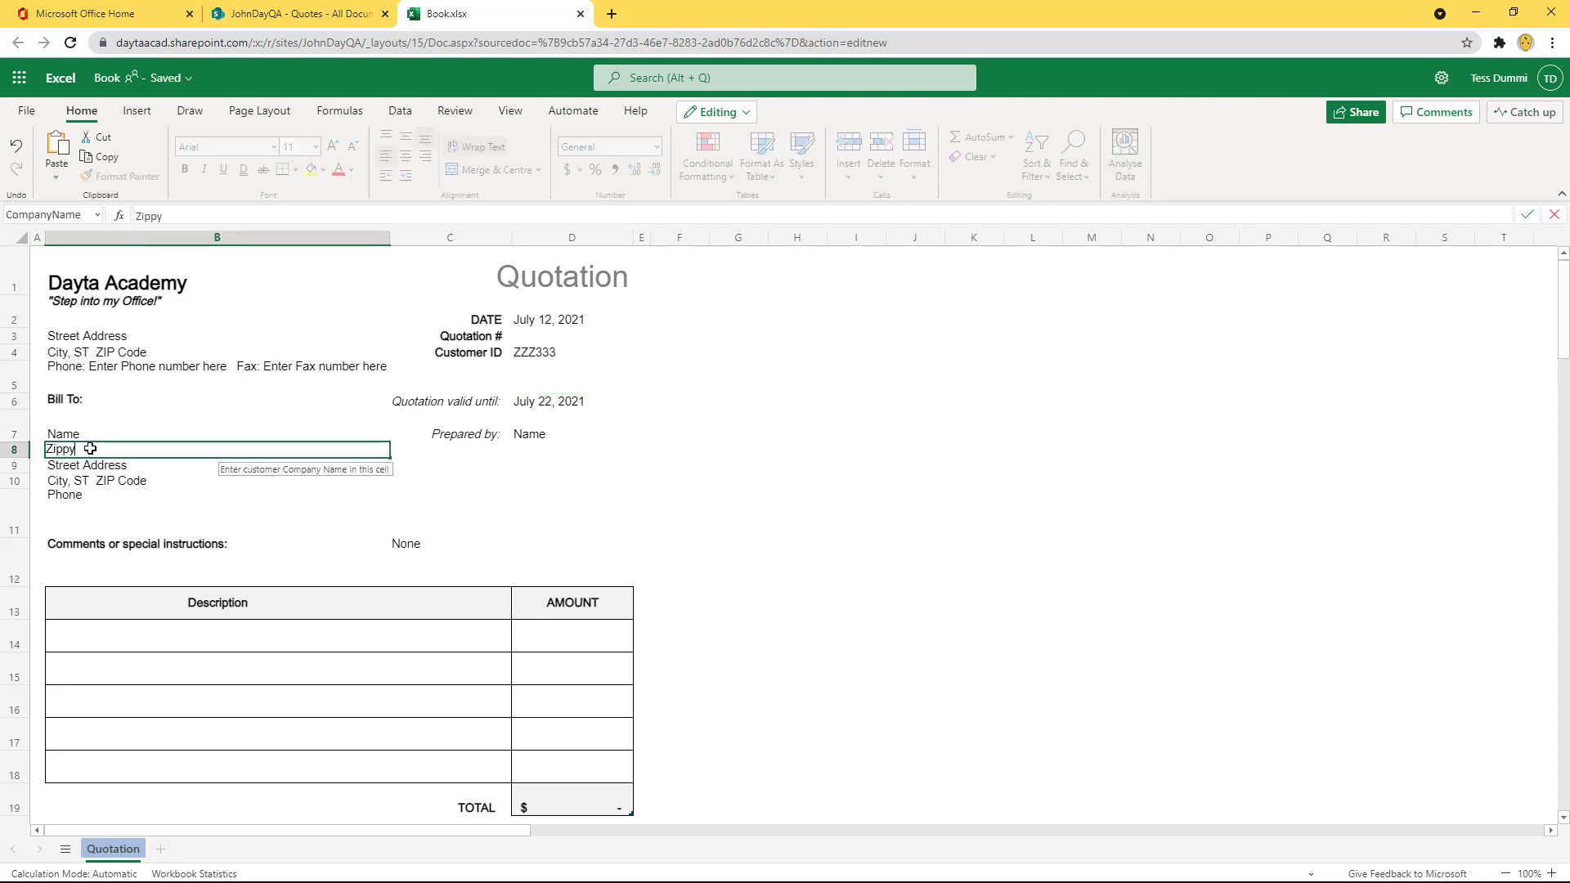
key(Tab)
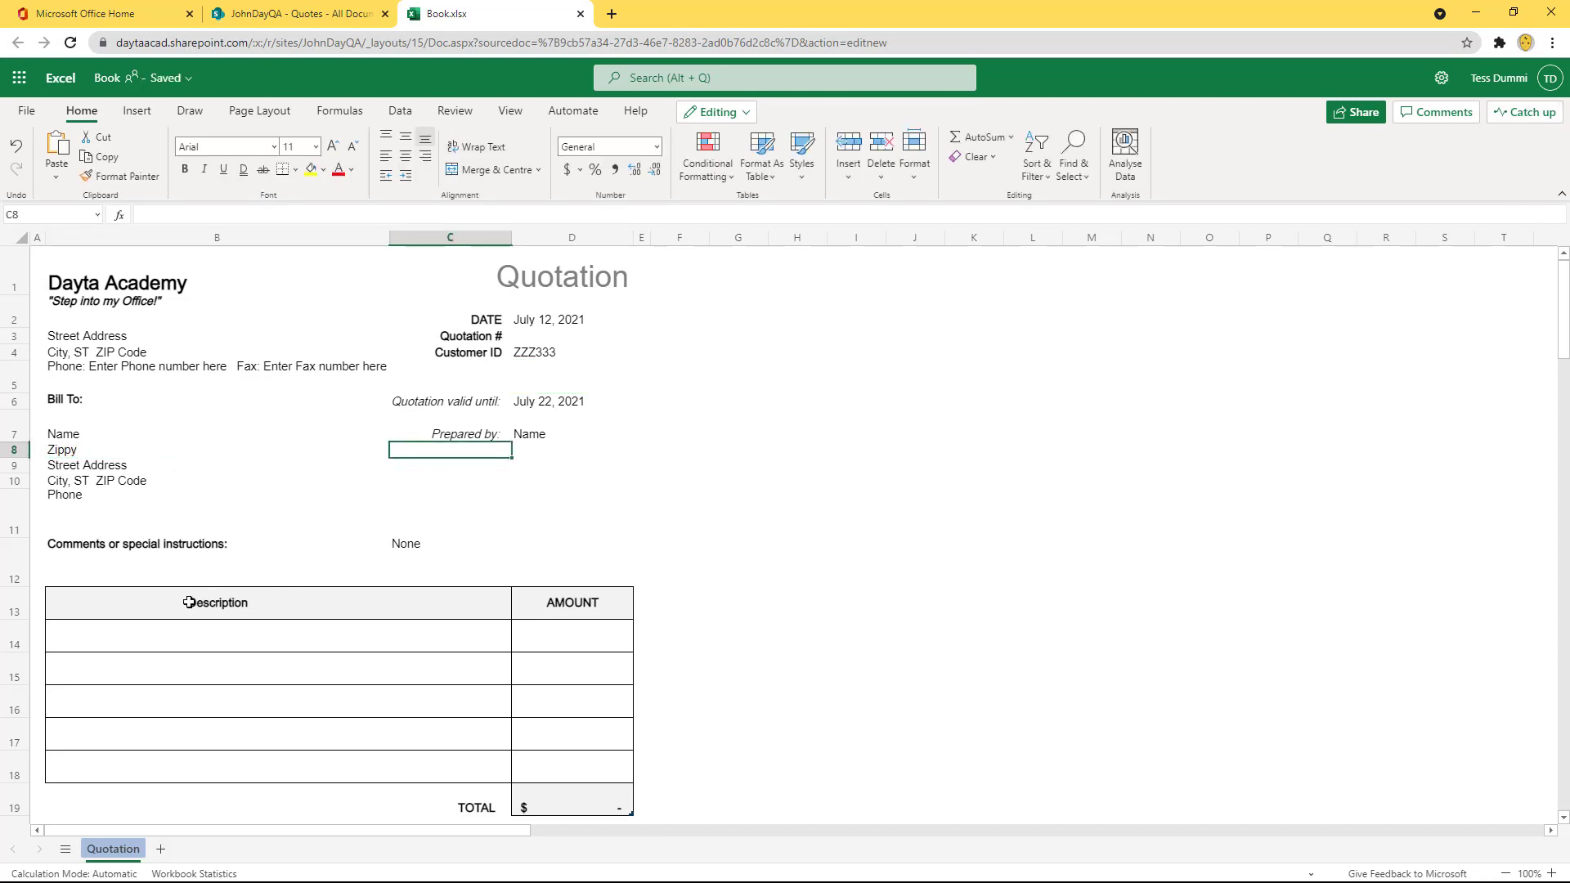
click(109, 633)
text(Work)
key(Tab)
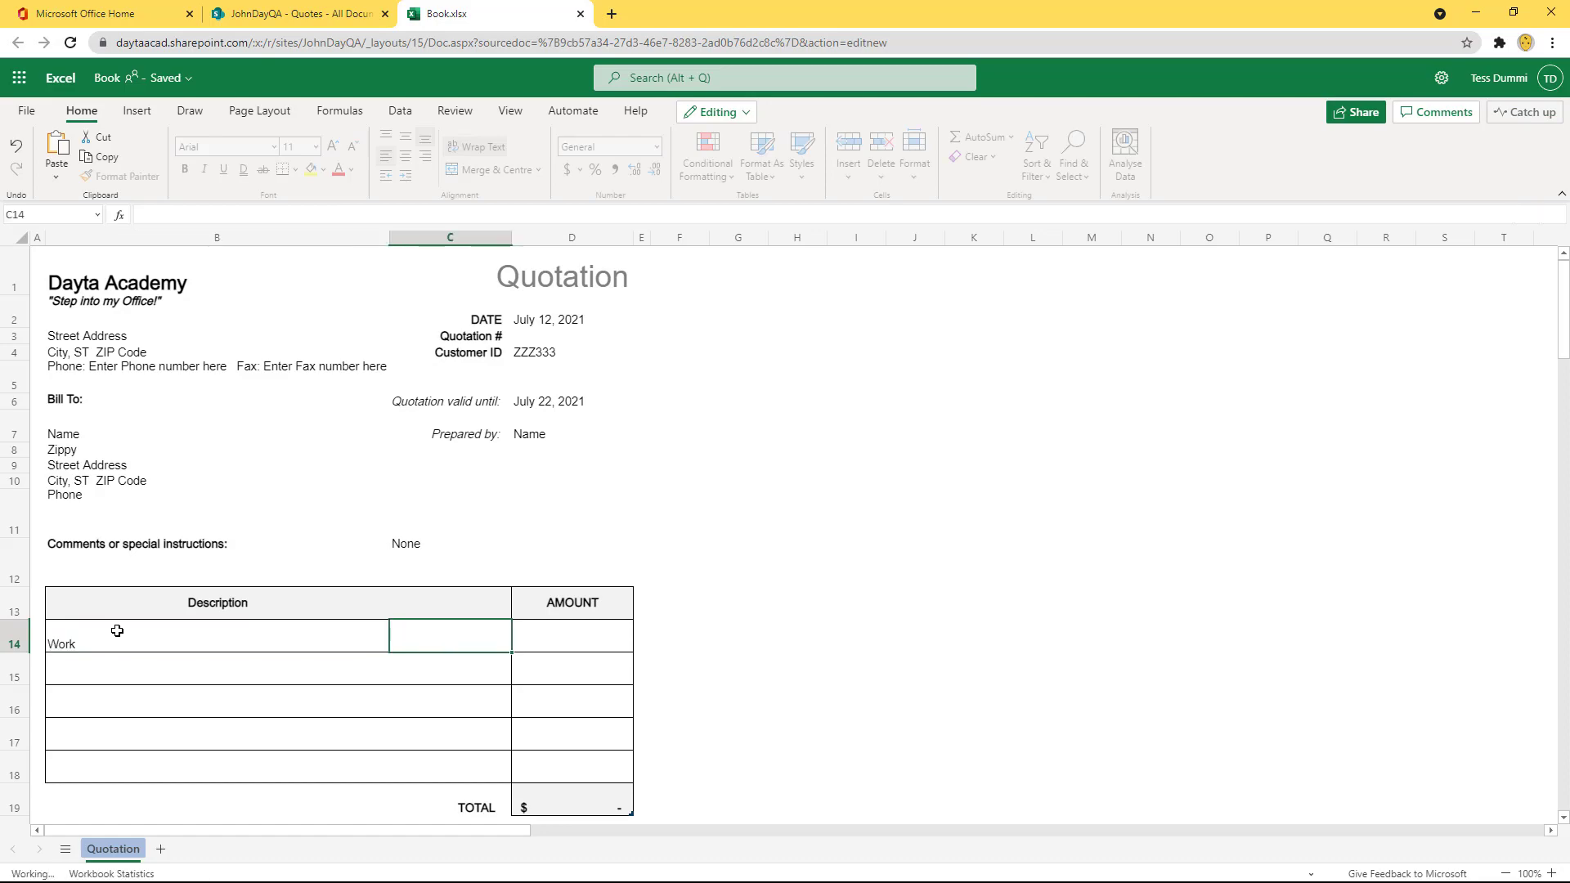
click(582, 639)
text(333)
key(Return)
key(ctrl+w)
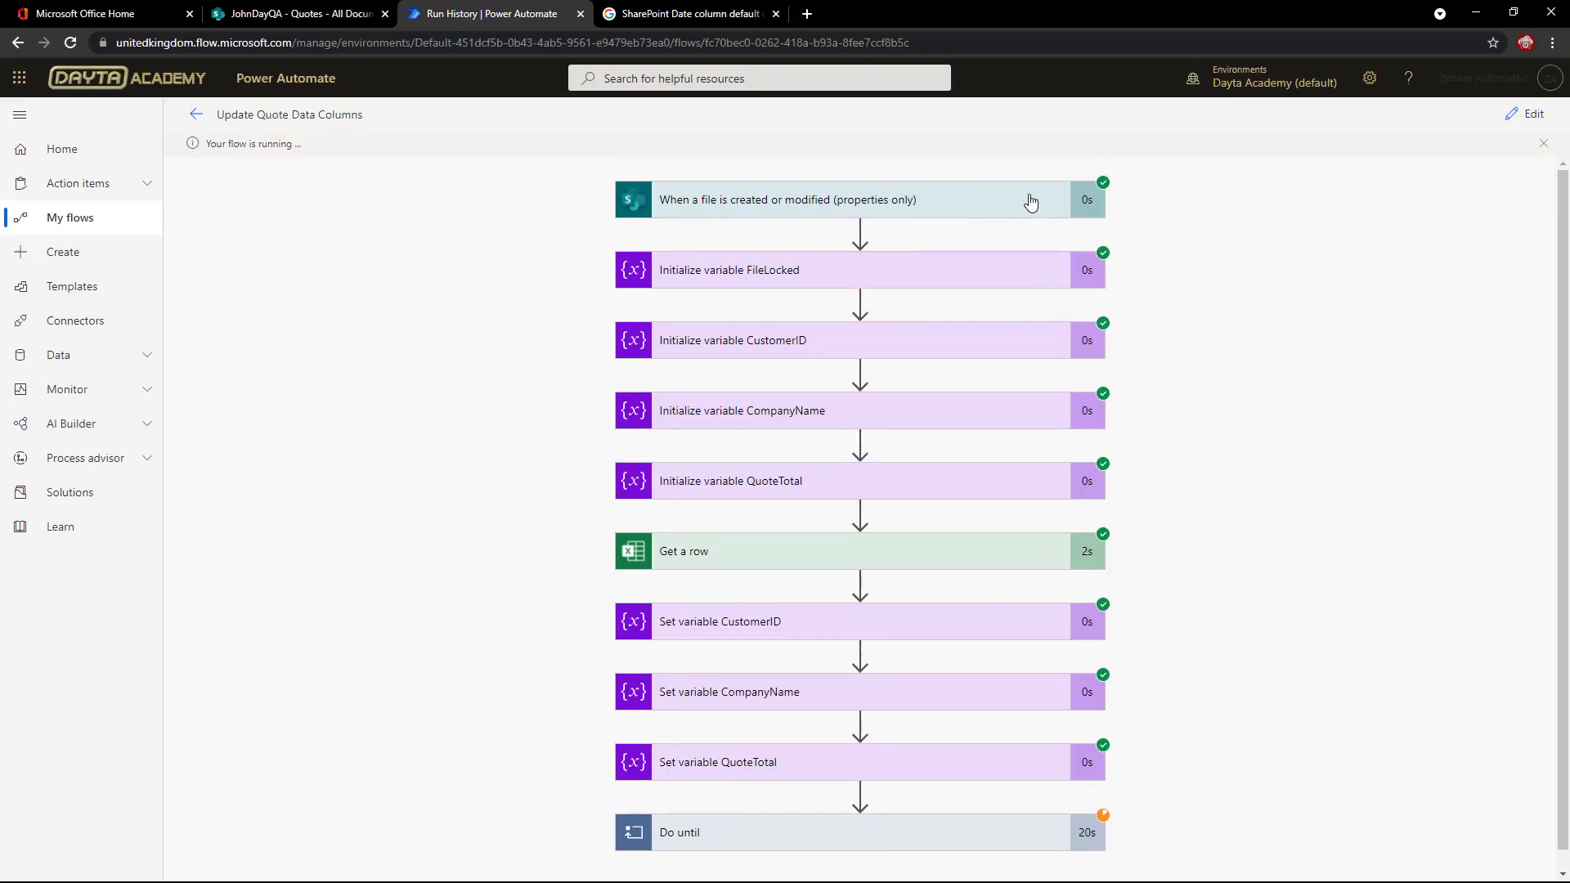
Scroll the run history to confirm the test run succeeded with the Do until loop completed.
scroll(915, 550, down, 1)
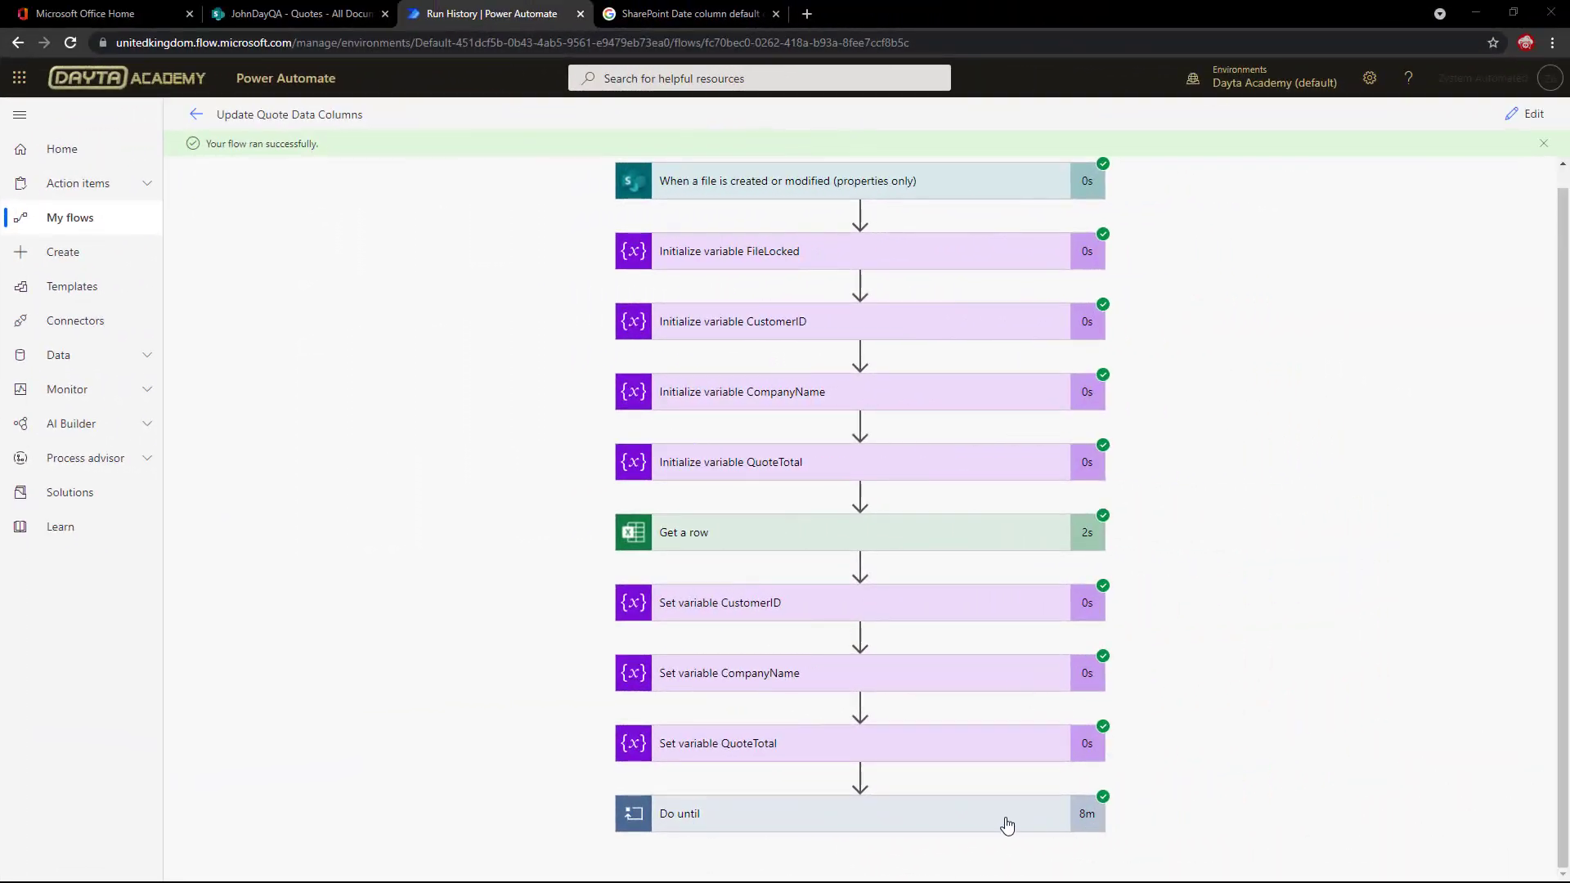
Expand the Do until loop and read iteration 1's failed Update file properties locked-file error.
click(1005, 825)
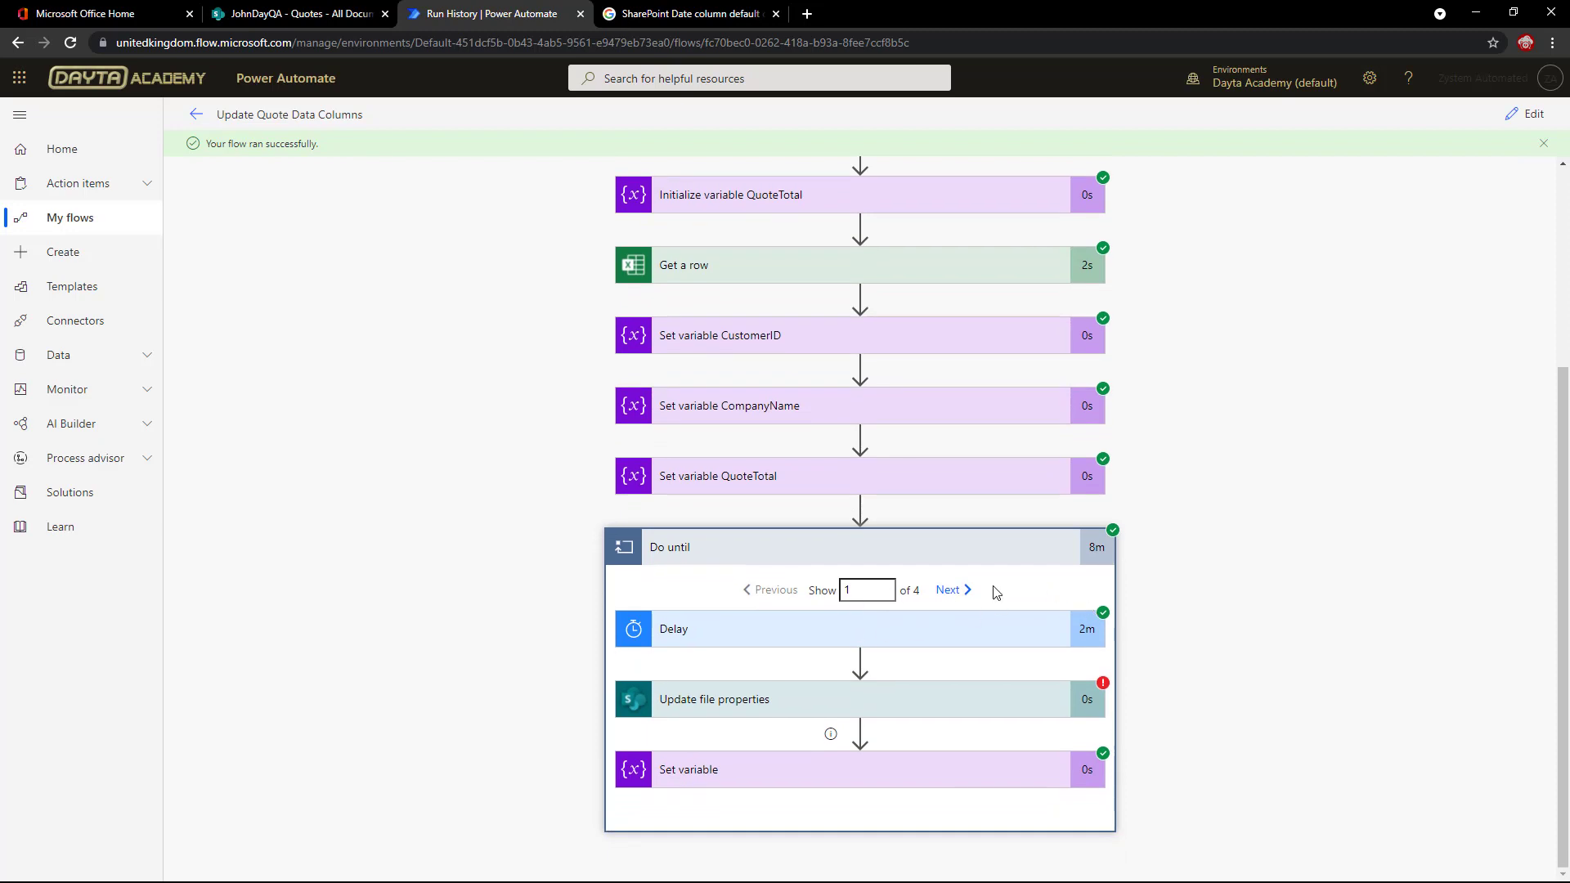
click(1055, 711)
scroll(859, 622, down, 5)
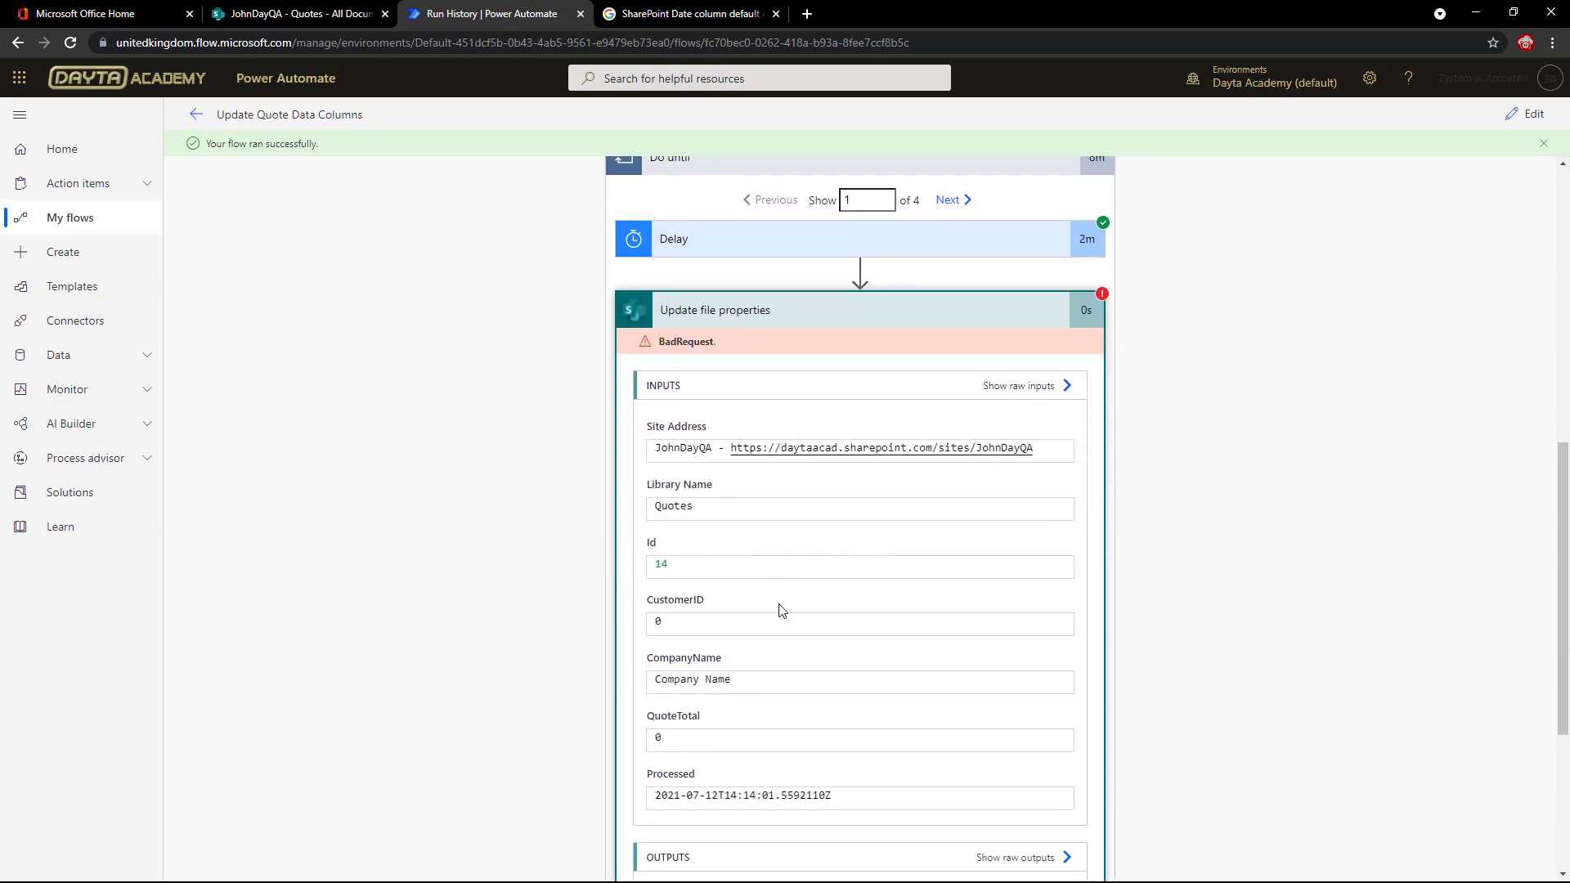
scroll(779, 611, down, 3)
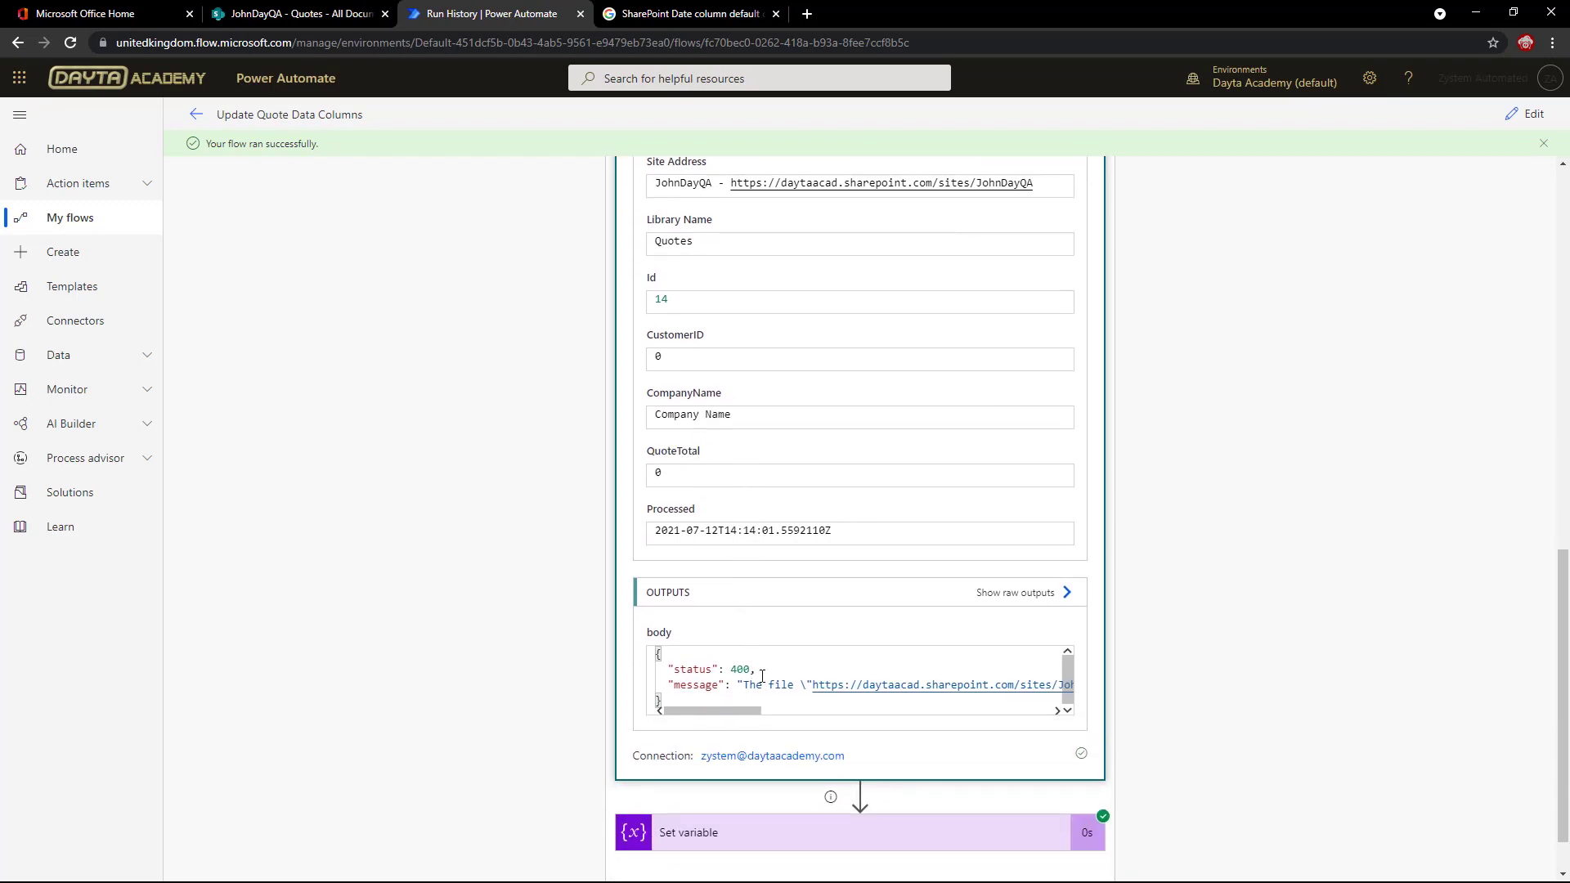
drag(739, 718, 864, 726)
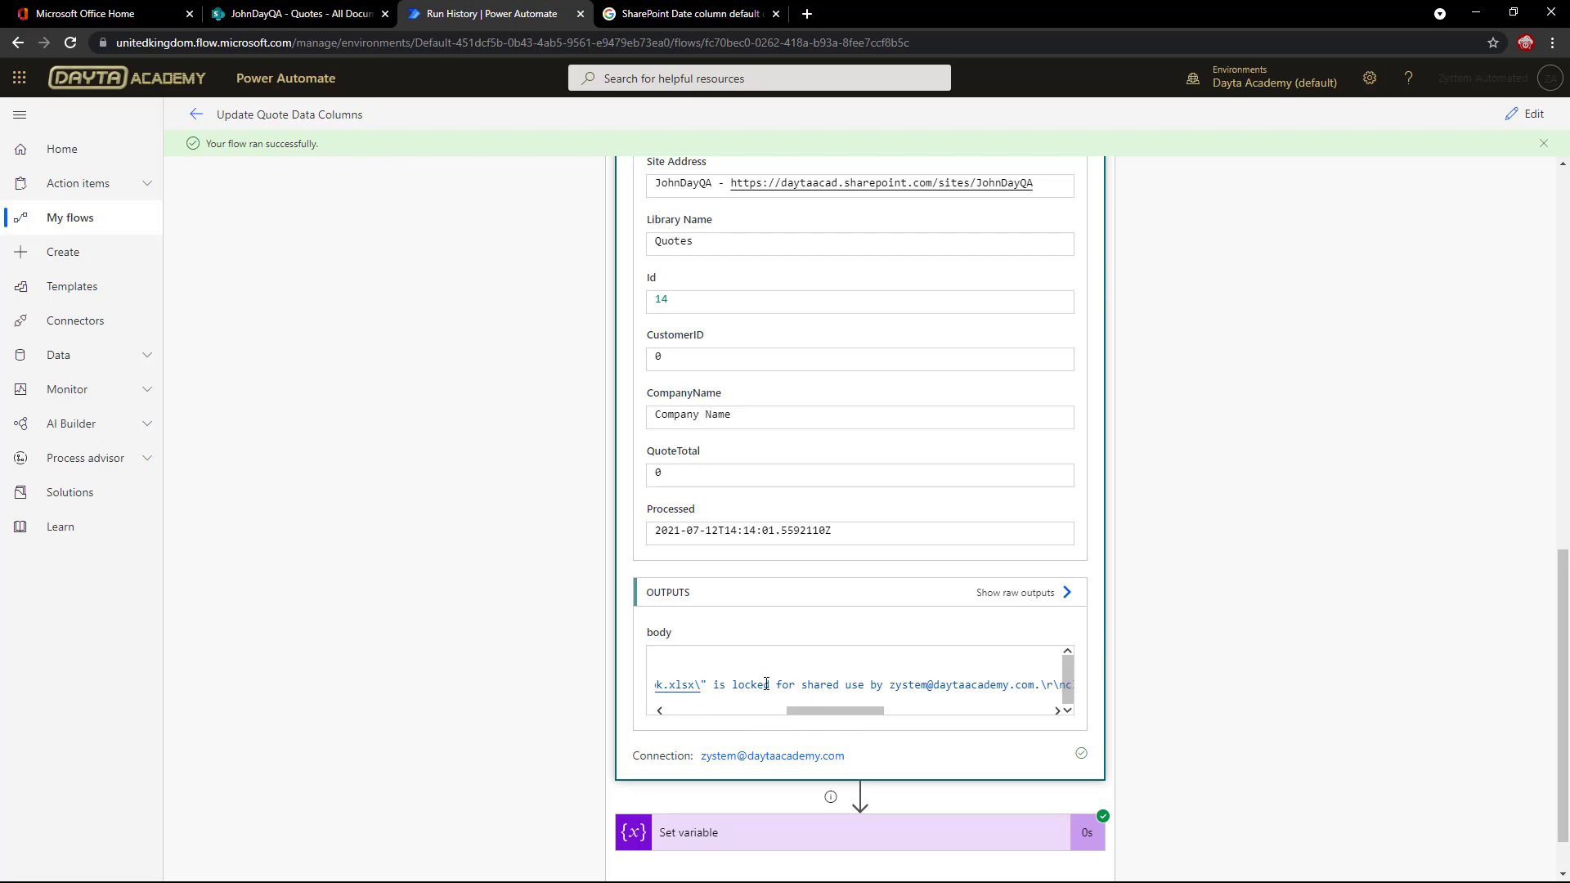
scroll(832, 703, left, 2)
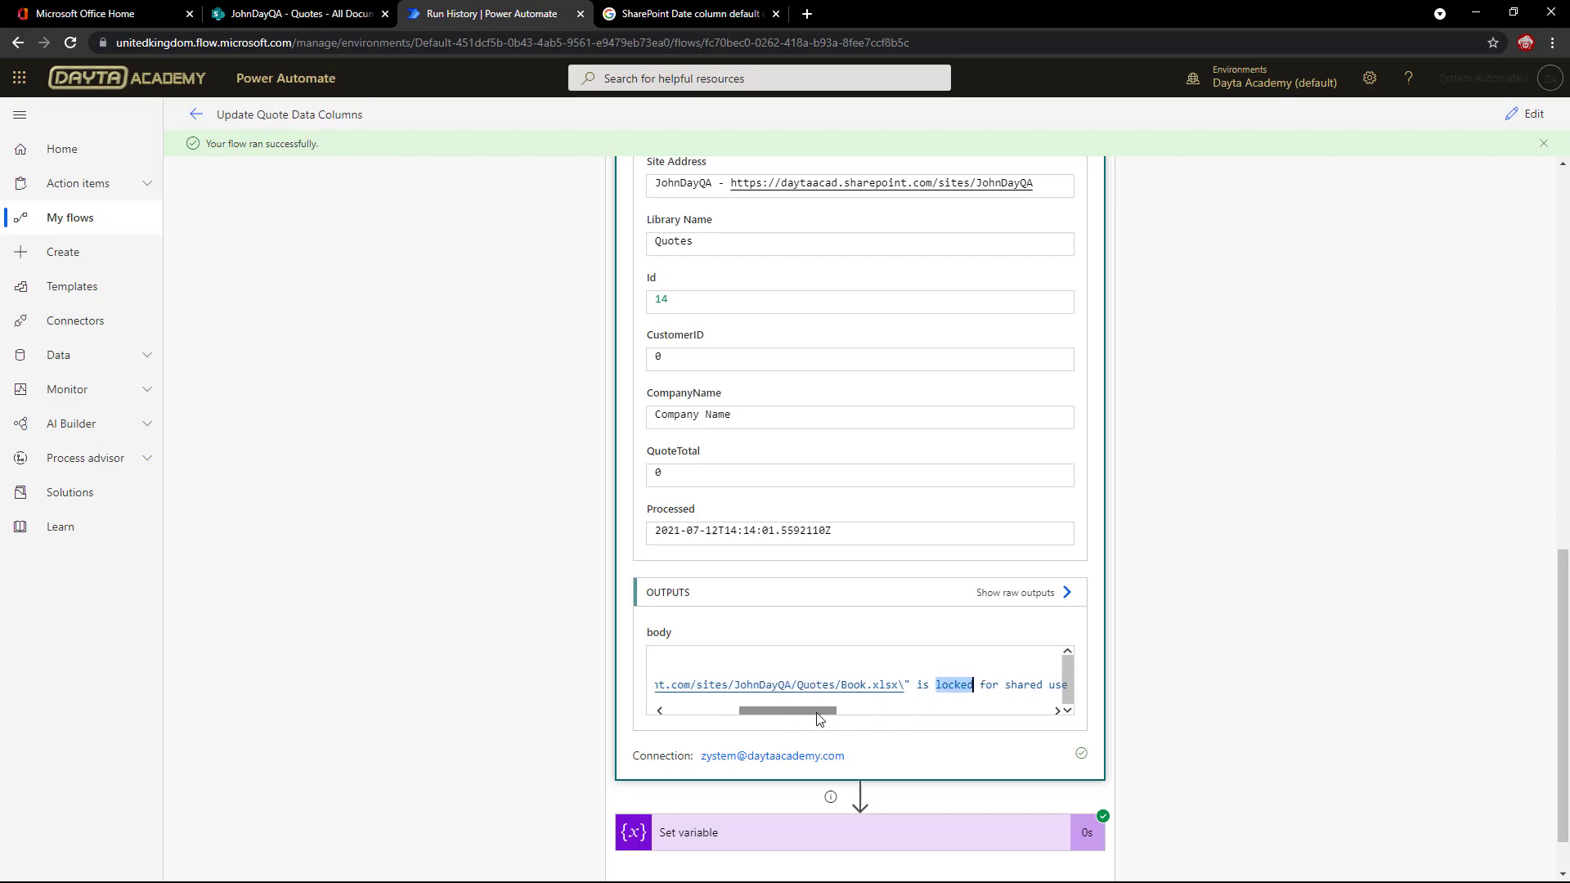
scroll(911, 600, up, 5)
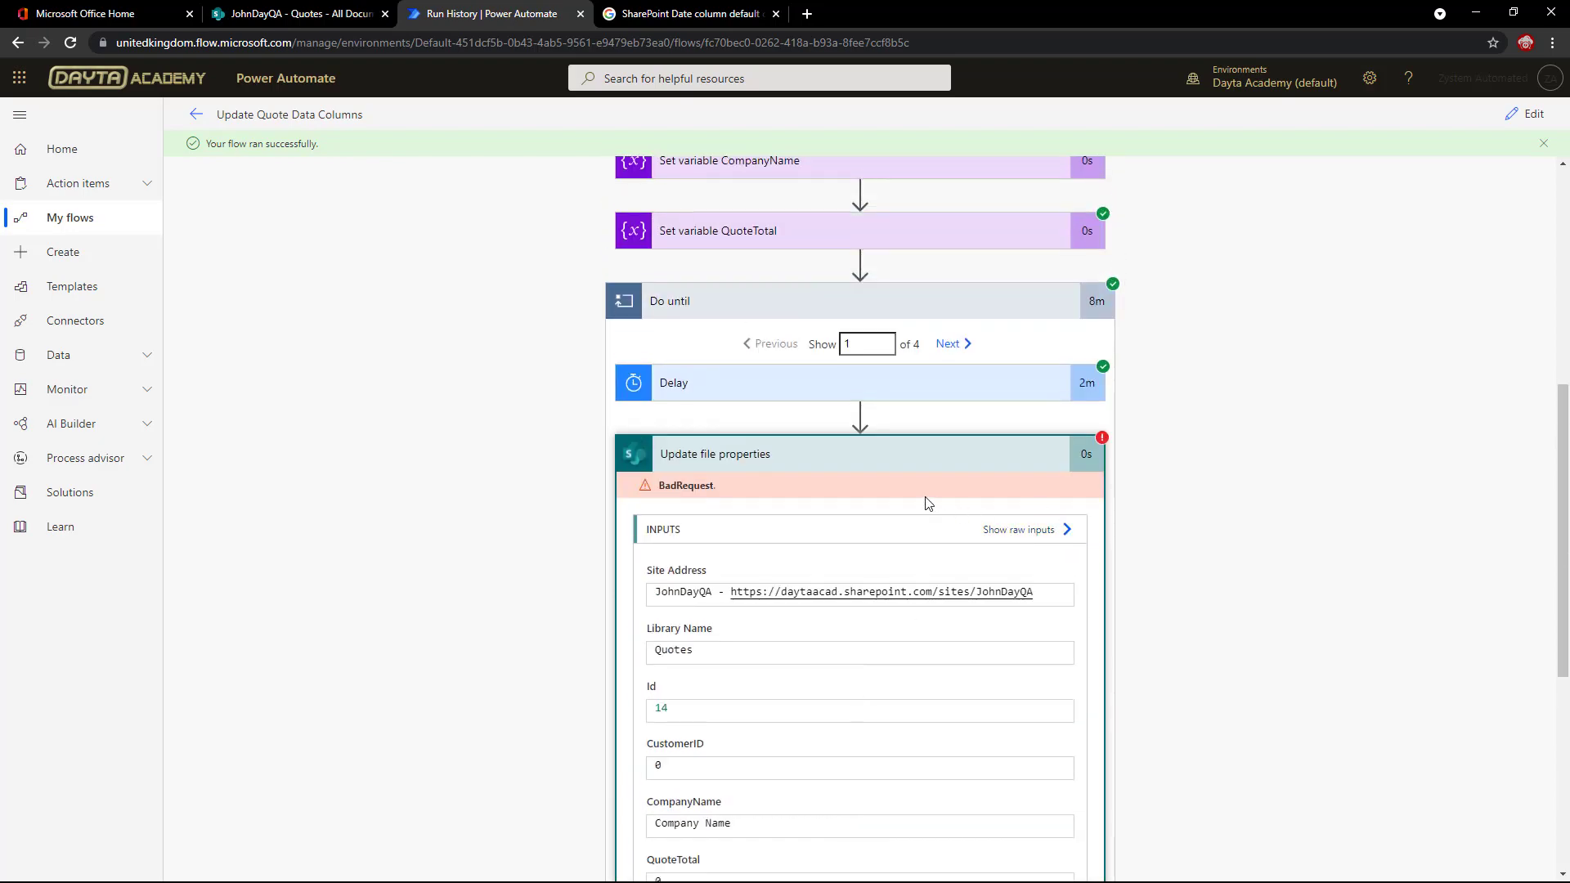
scroll(928, 503, up, 1)
scroll(920, 564, down, 1)
click(956, 464)
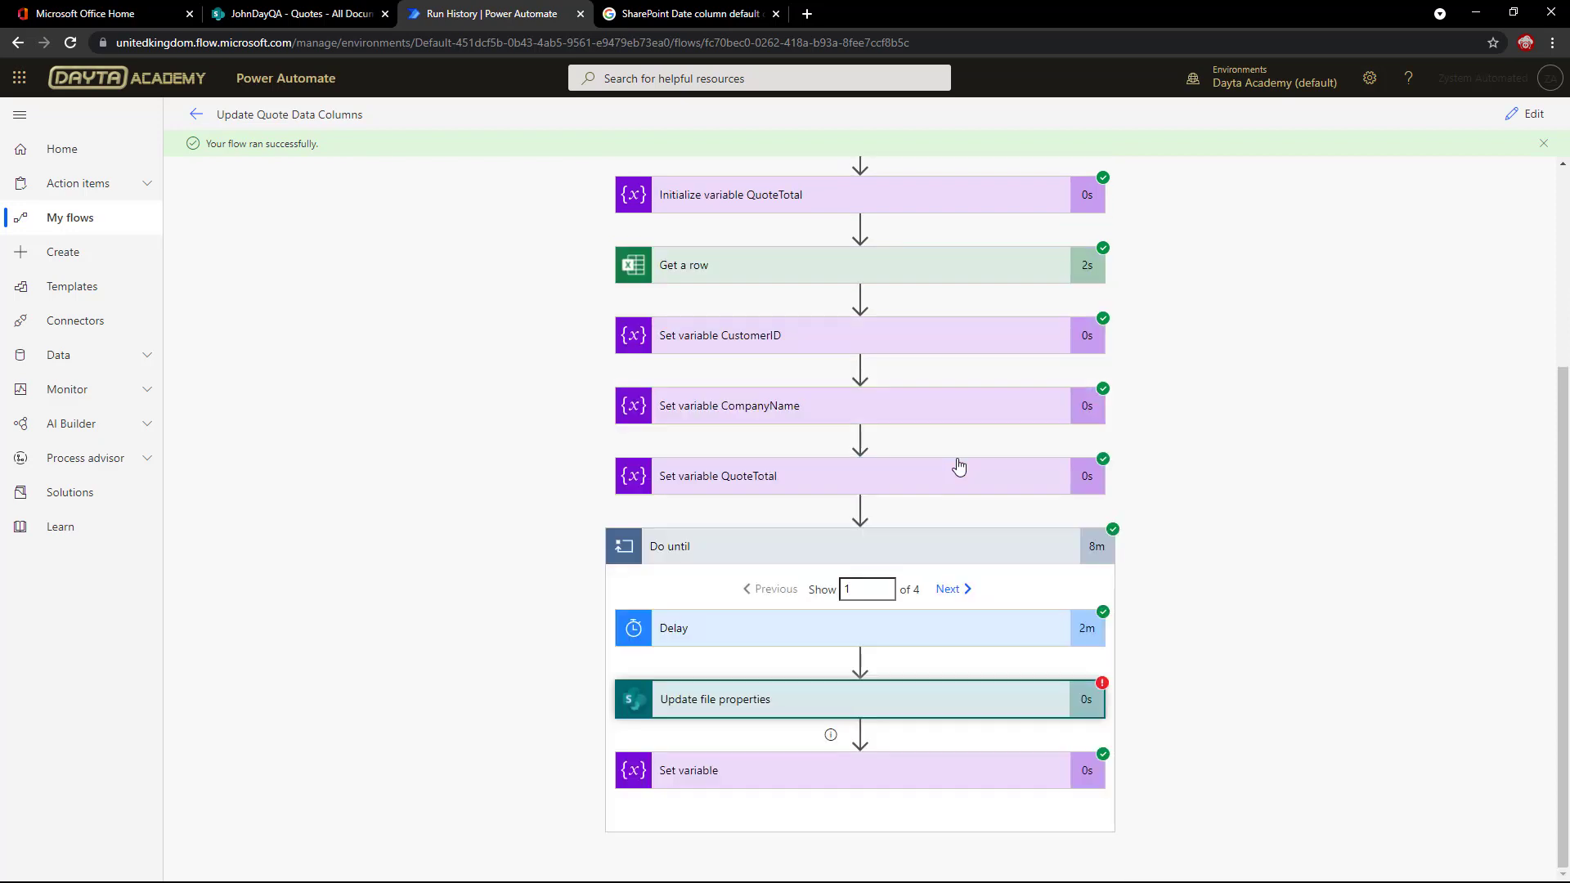
Move to loop iteration 4 and review the successful Update file properties outputs.
click(959, 607)
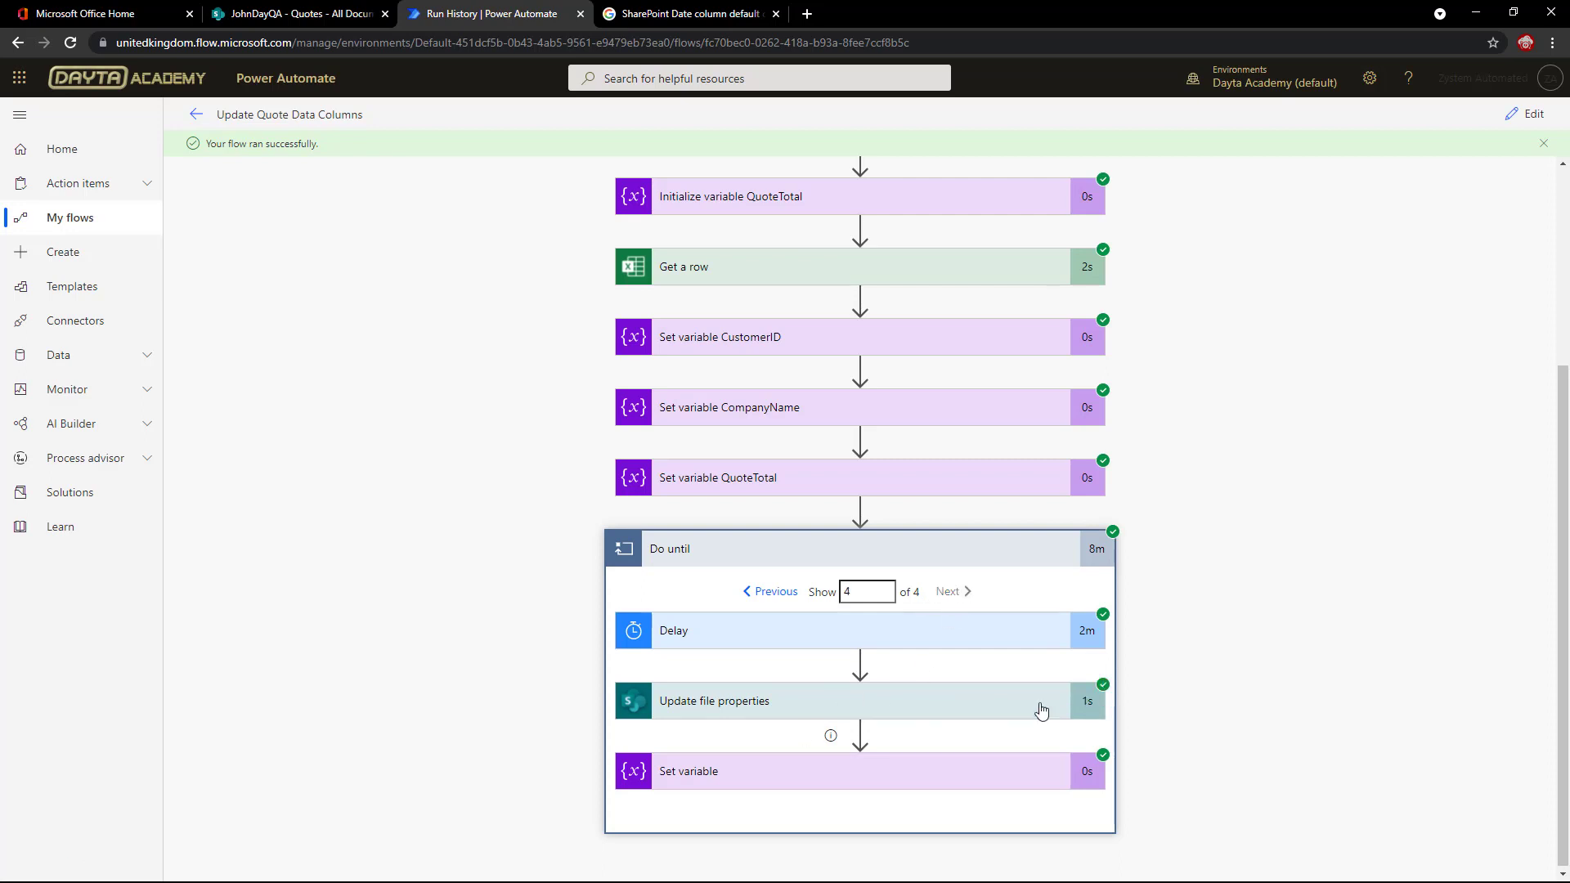
click(994, 711)
scroll(990, 663, down, 10)
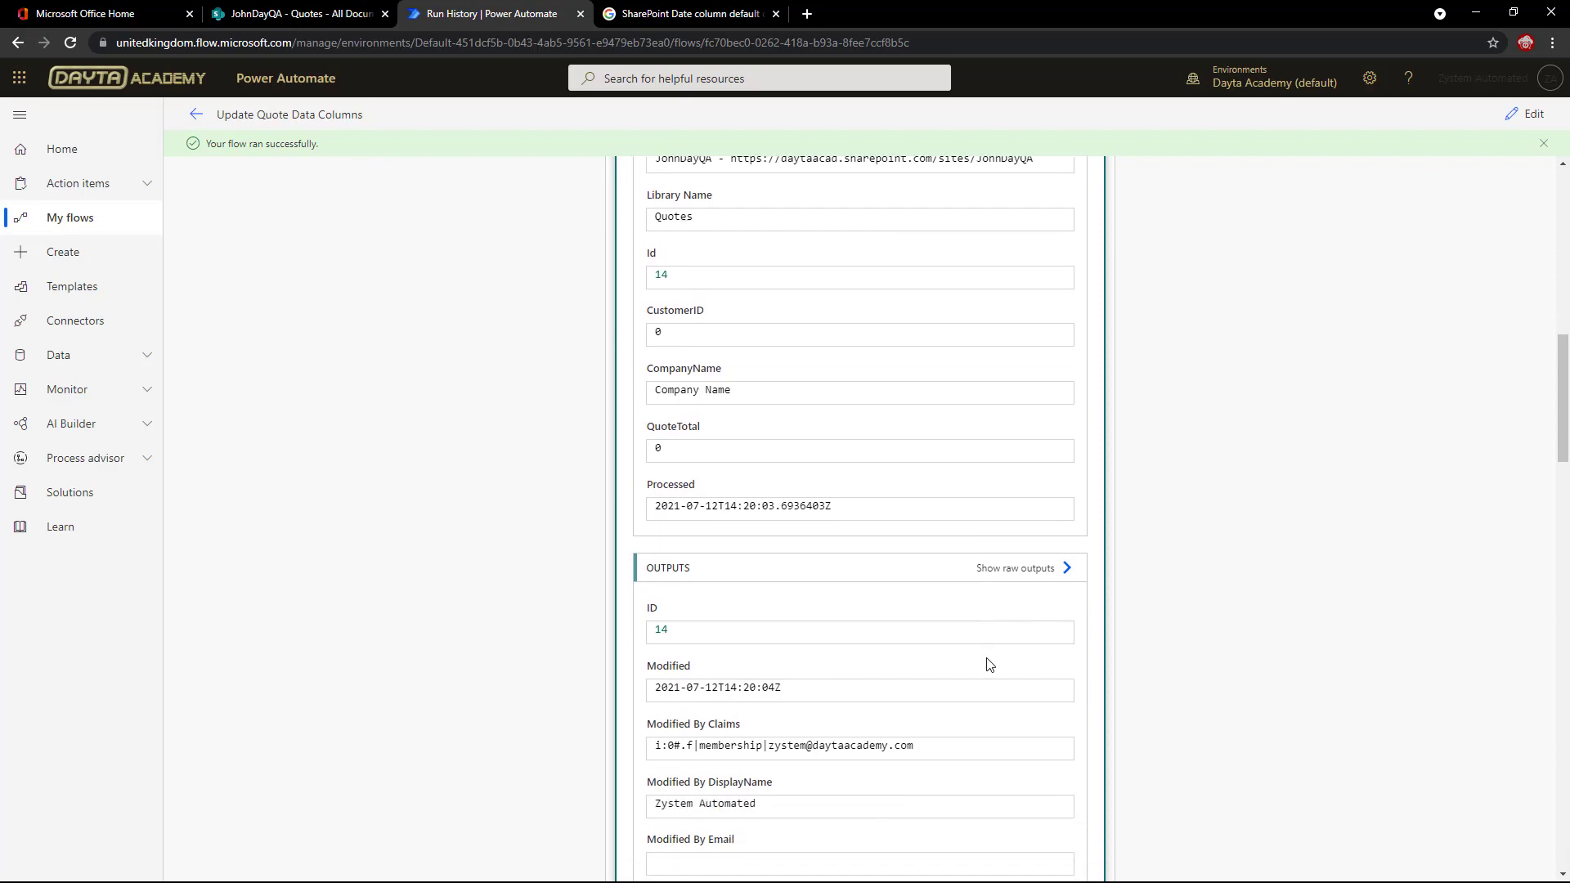
scroll(989, 663, down, 3)
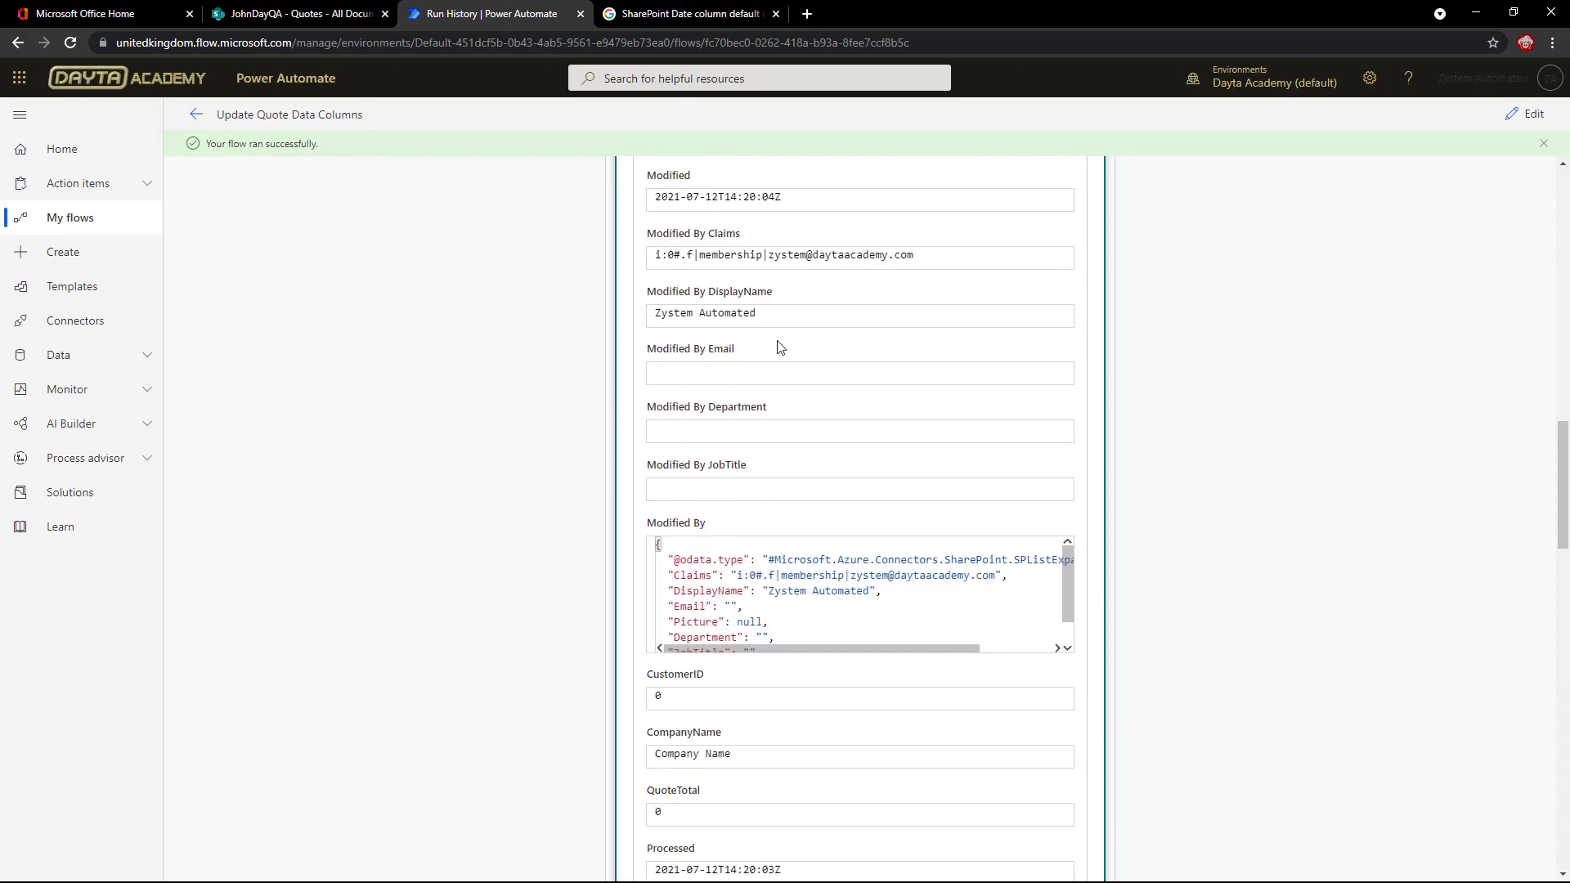
Switch to the SharePoint Quotes library to check Book.xlsx shows Zippy, QuoteTotal 333 and a Processed date.
key(alt+Tab)
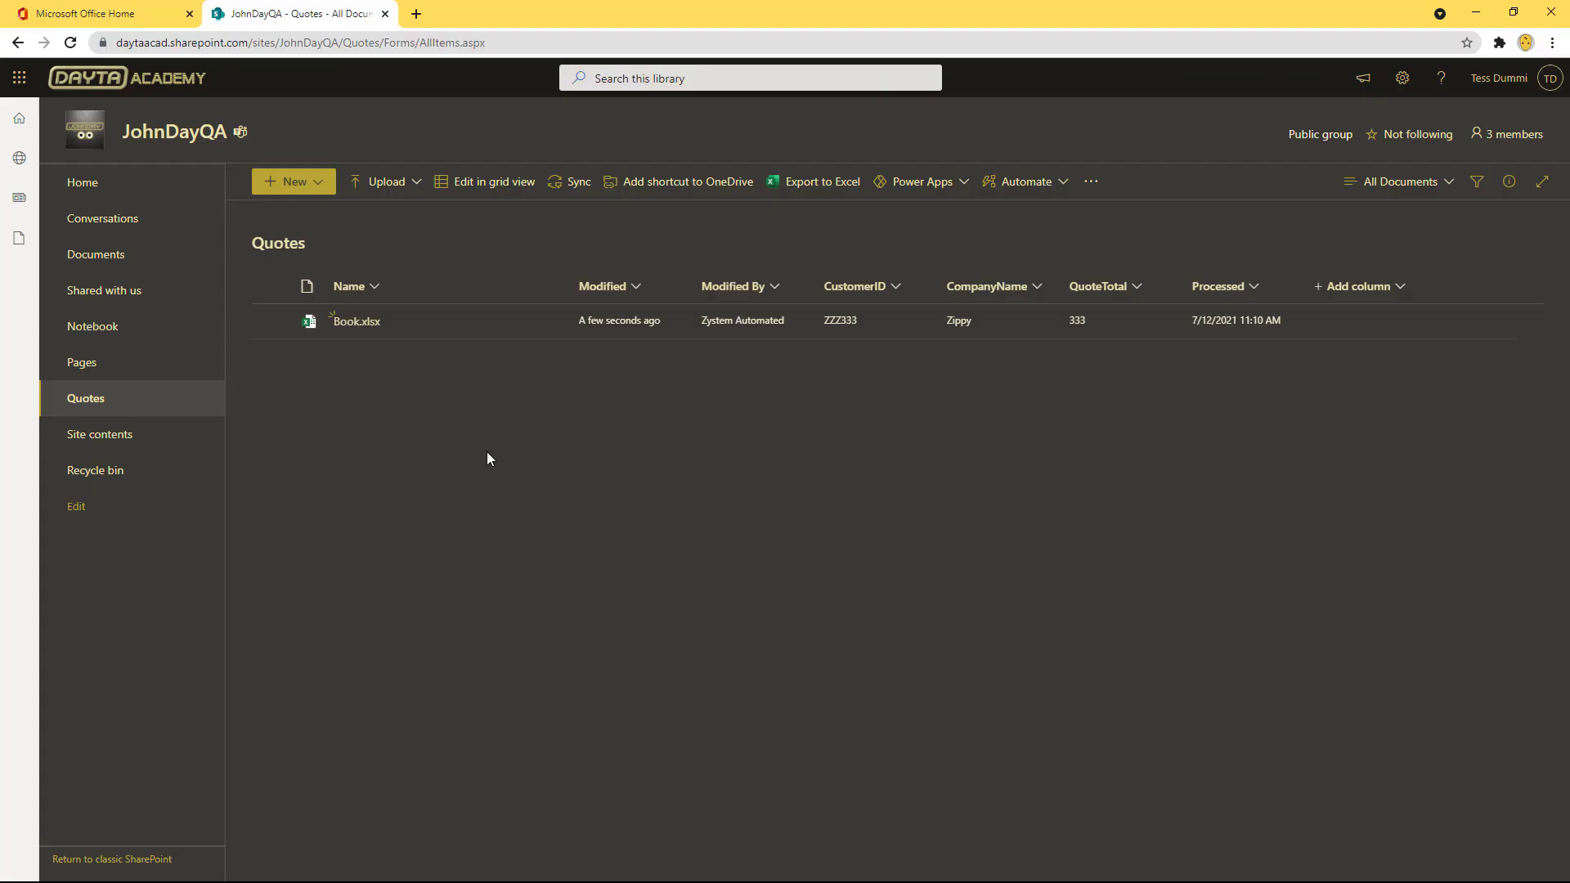